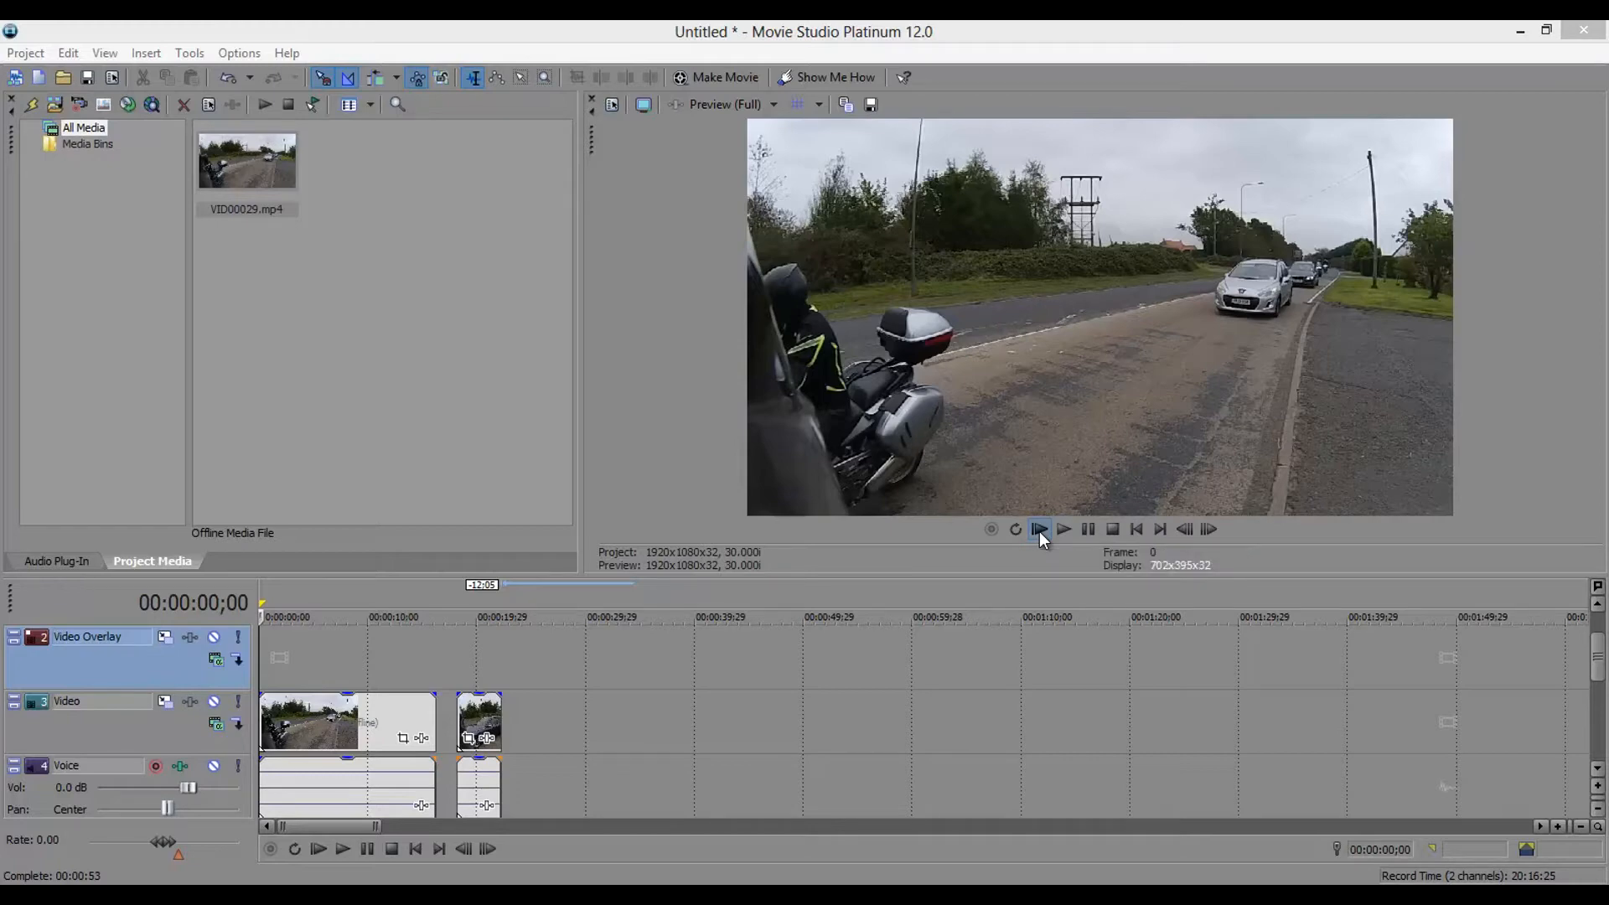
# Step: Play the project from the start to preview both clips, and pause after the second clip ends
pyautogui.click(1039, 530)
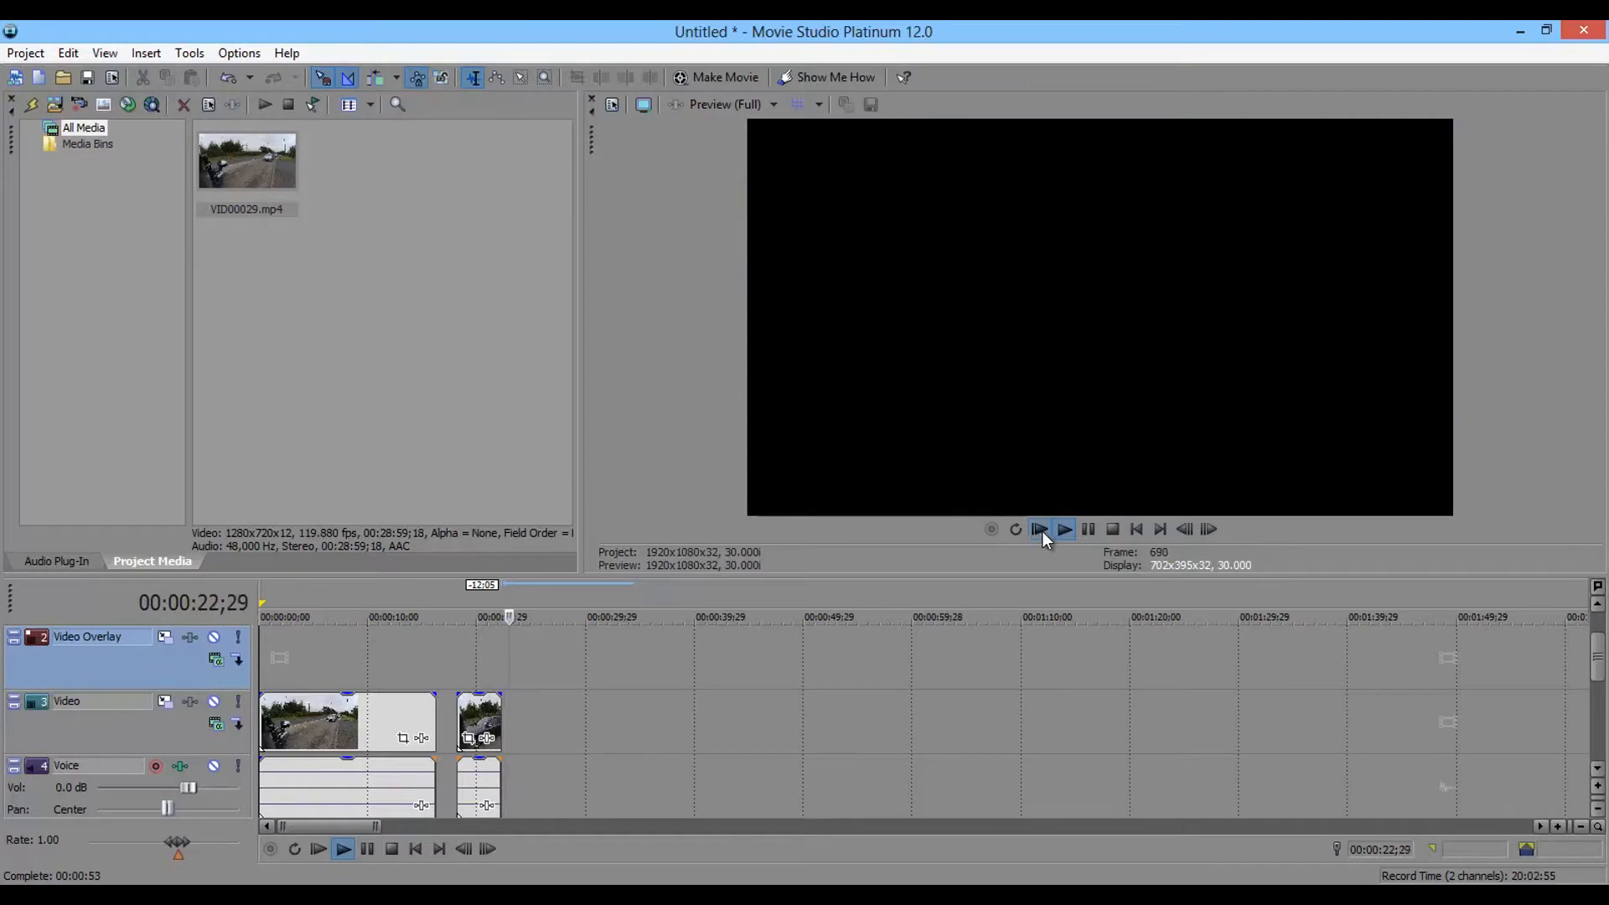
pyautogui.click(1083, 529)
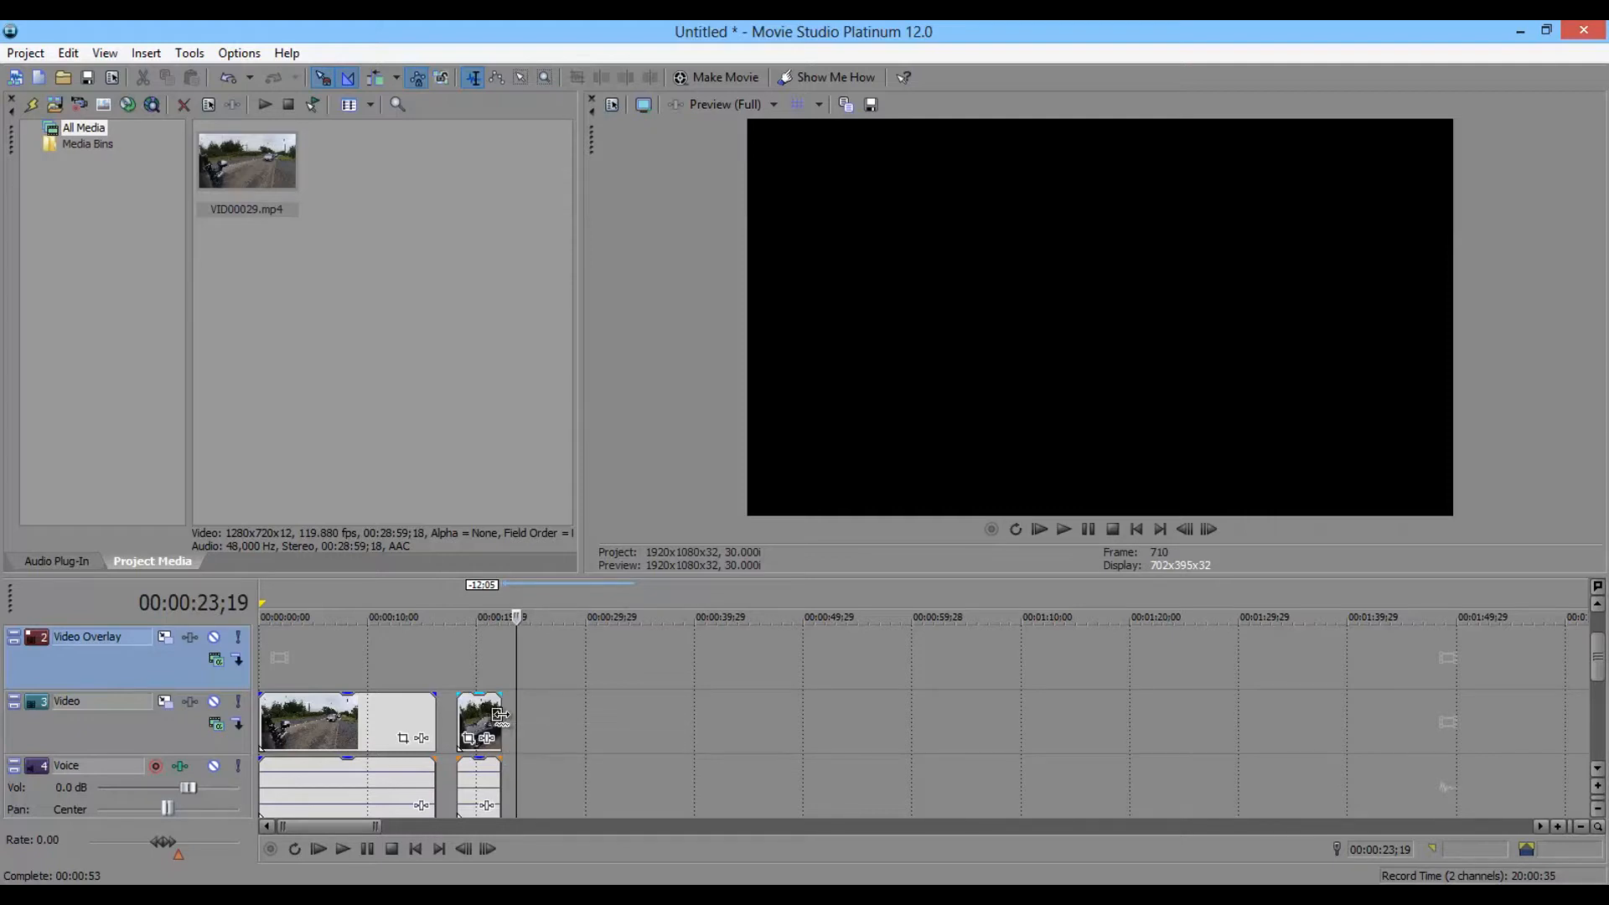
# Step: Extend the end of the second video clip by about 12 seconds and delete its audio event from the Voice track
pyautogui.moveTo(500, 715); pyautogui.dragTo(844, 715)
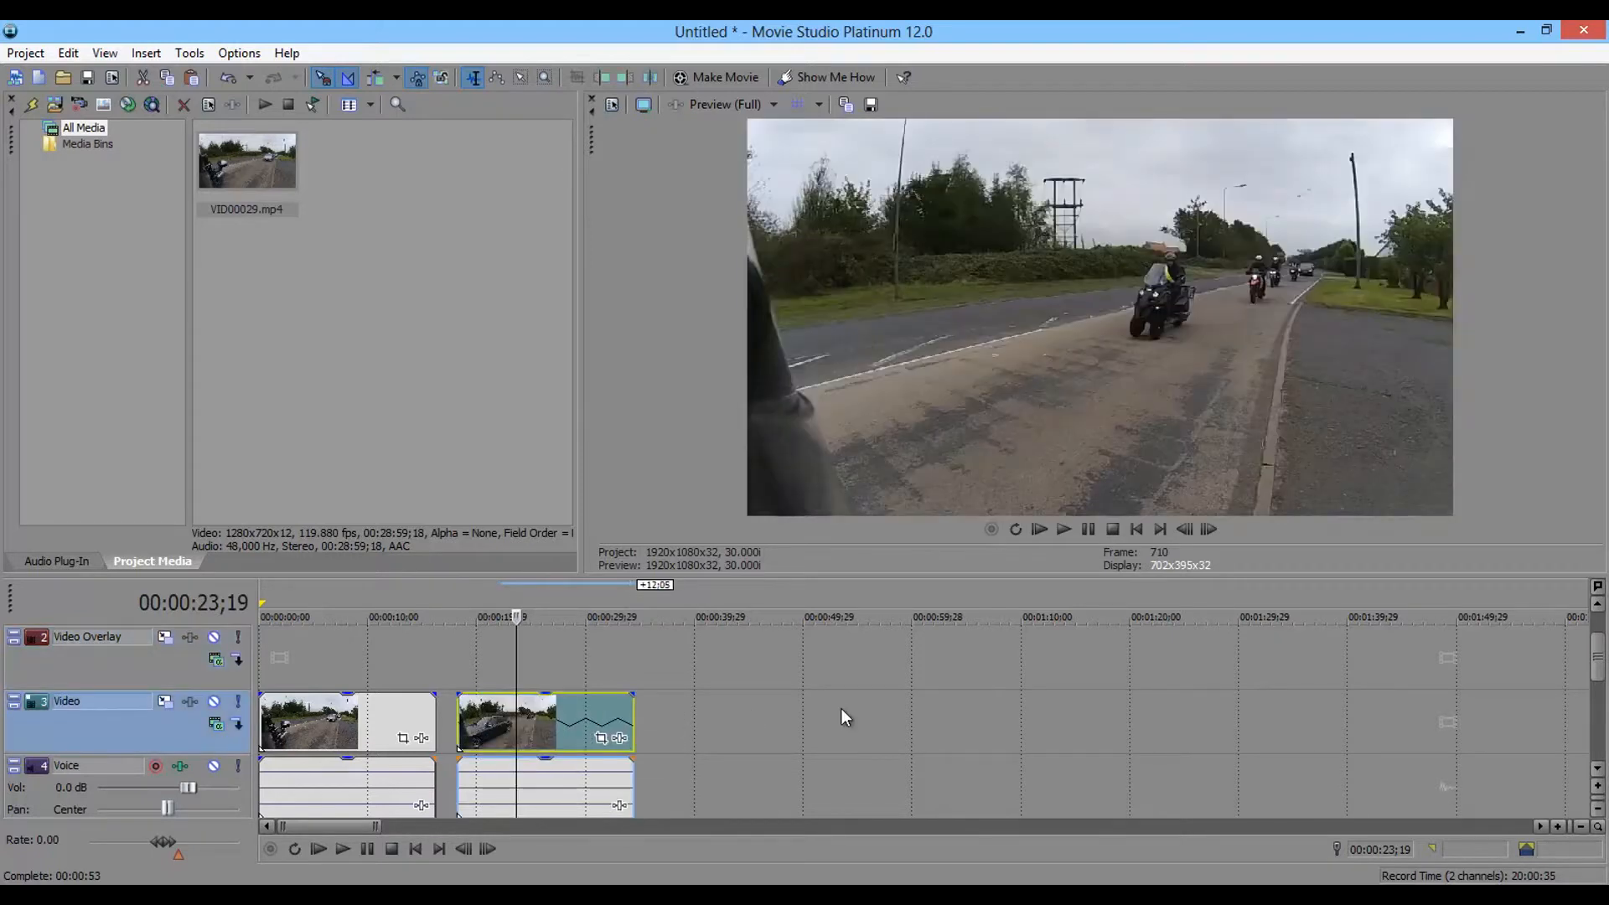
pyautogui.click(564, 779)
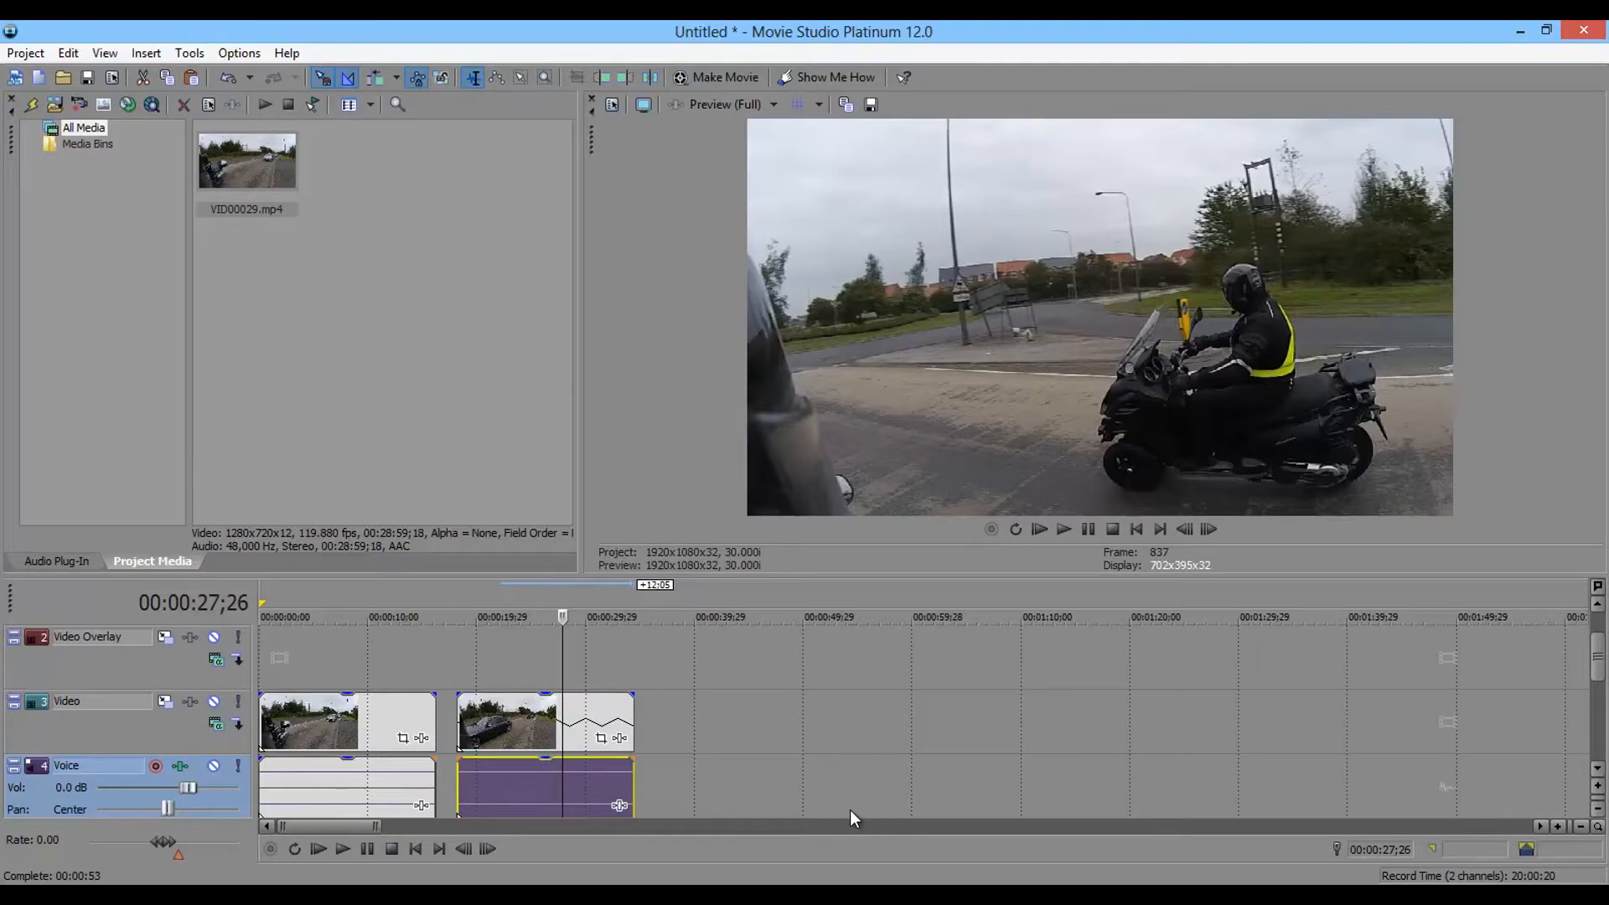
pyautogui.press('Delete')
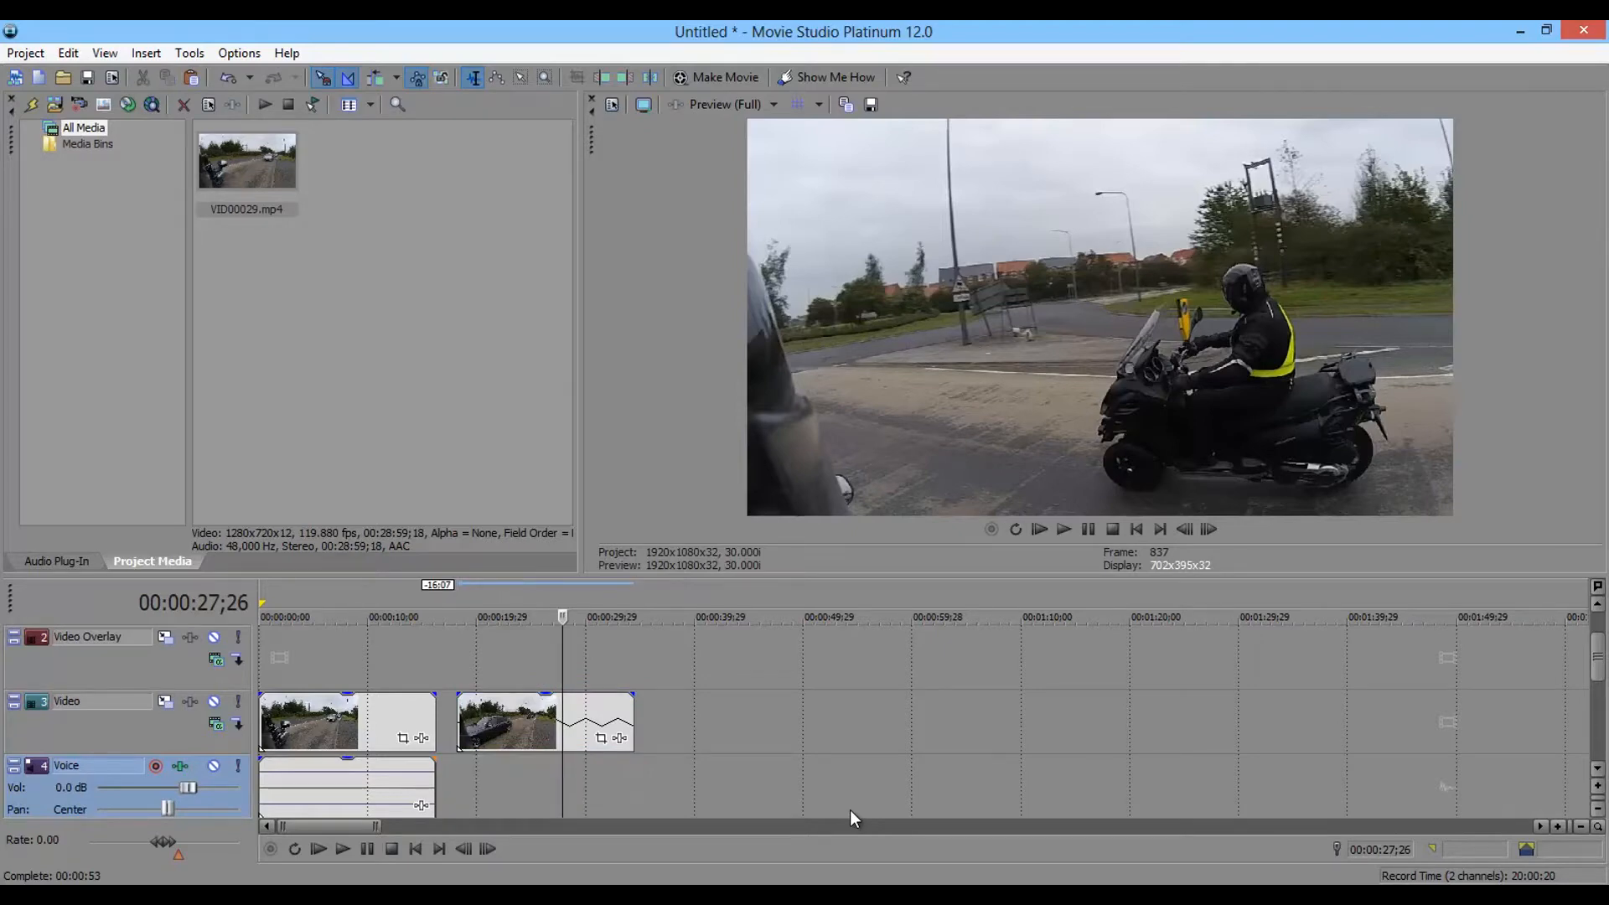
# Step: Play the extended second clip from about 20 seconds on the timeline to check its content, and pause
pyautogui.click(486, 659)
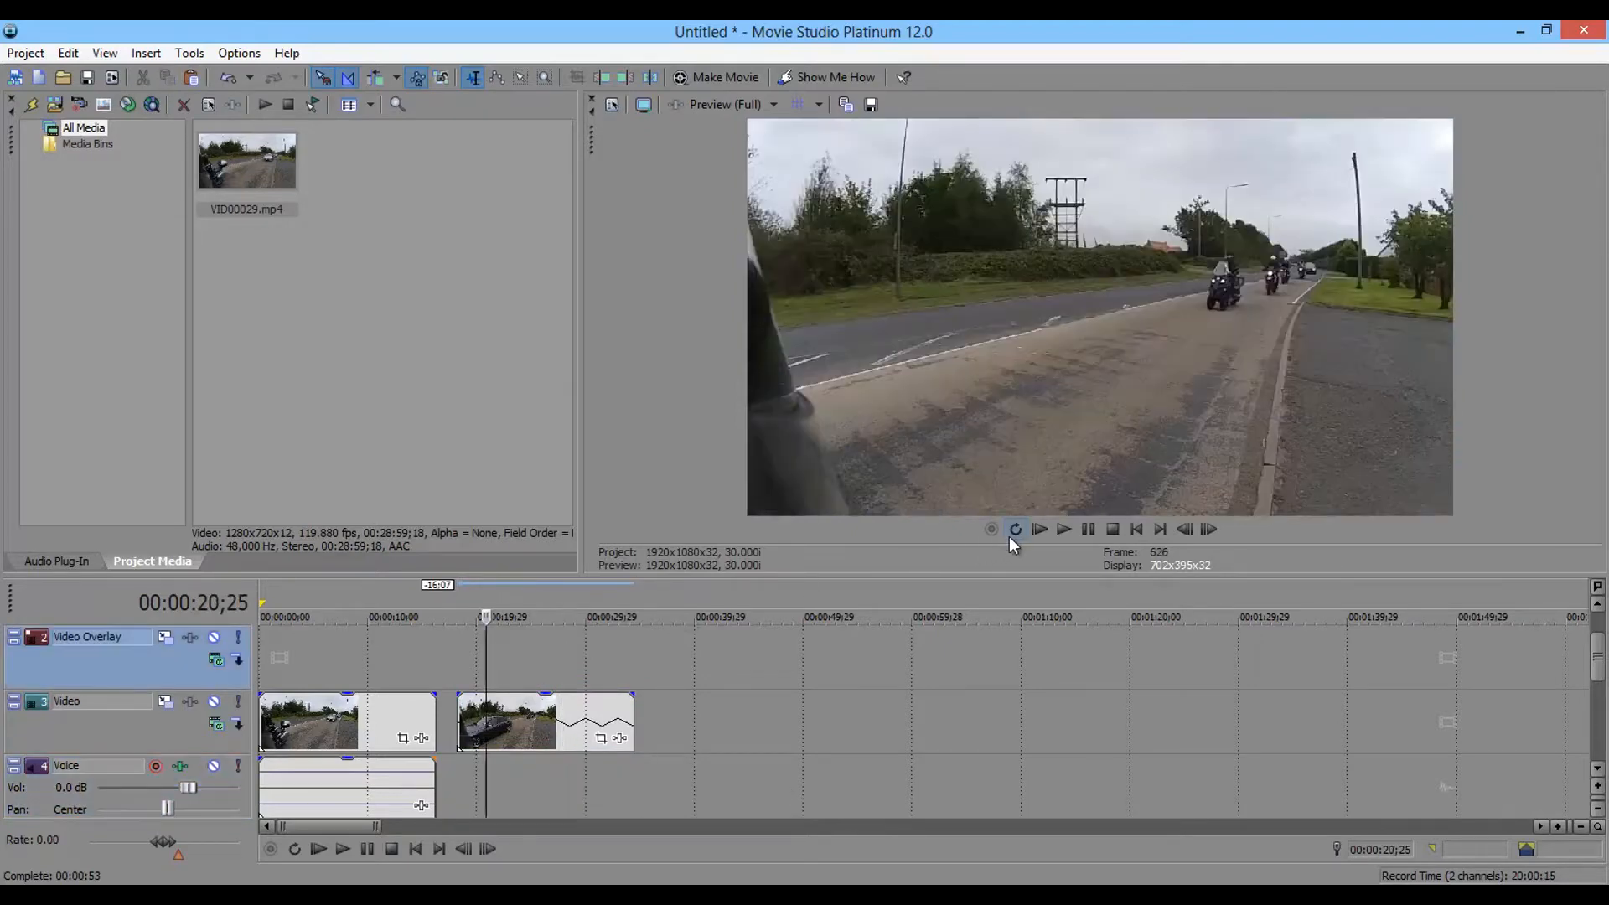
pyautogui.click(1063, 529)
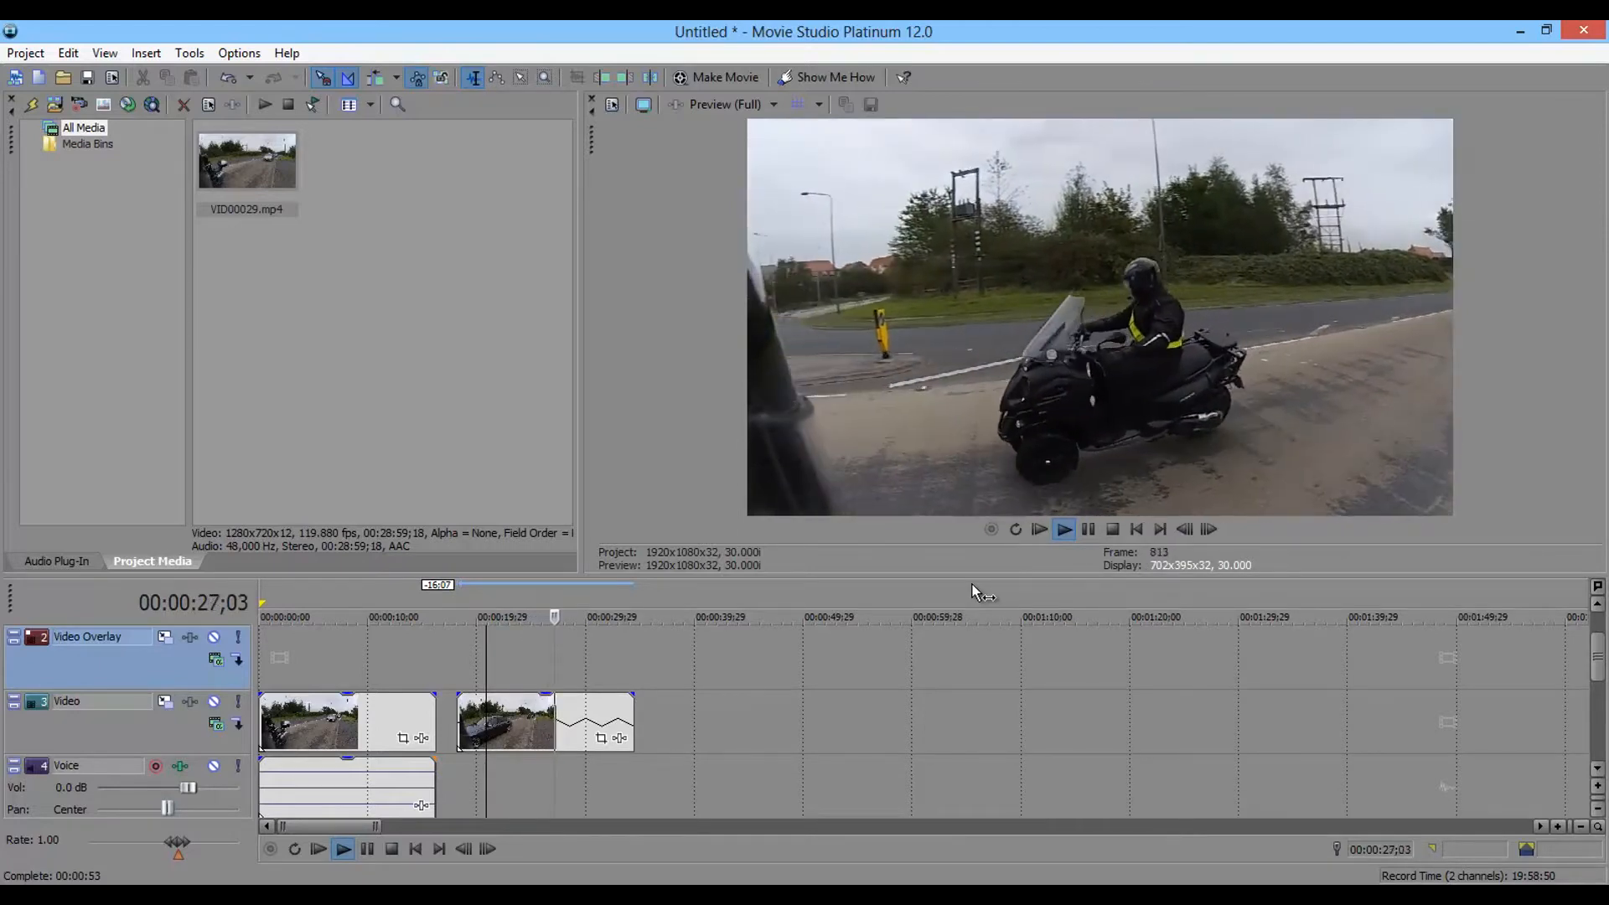
pyautogui.click(1088, 526)
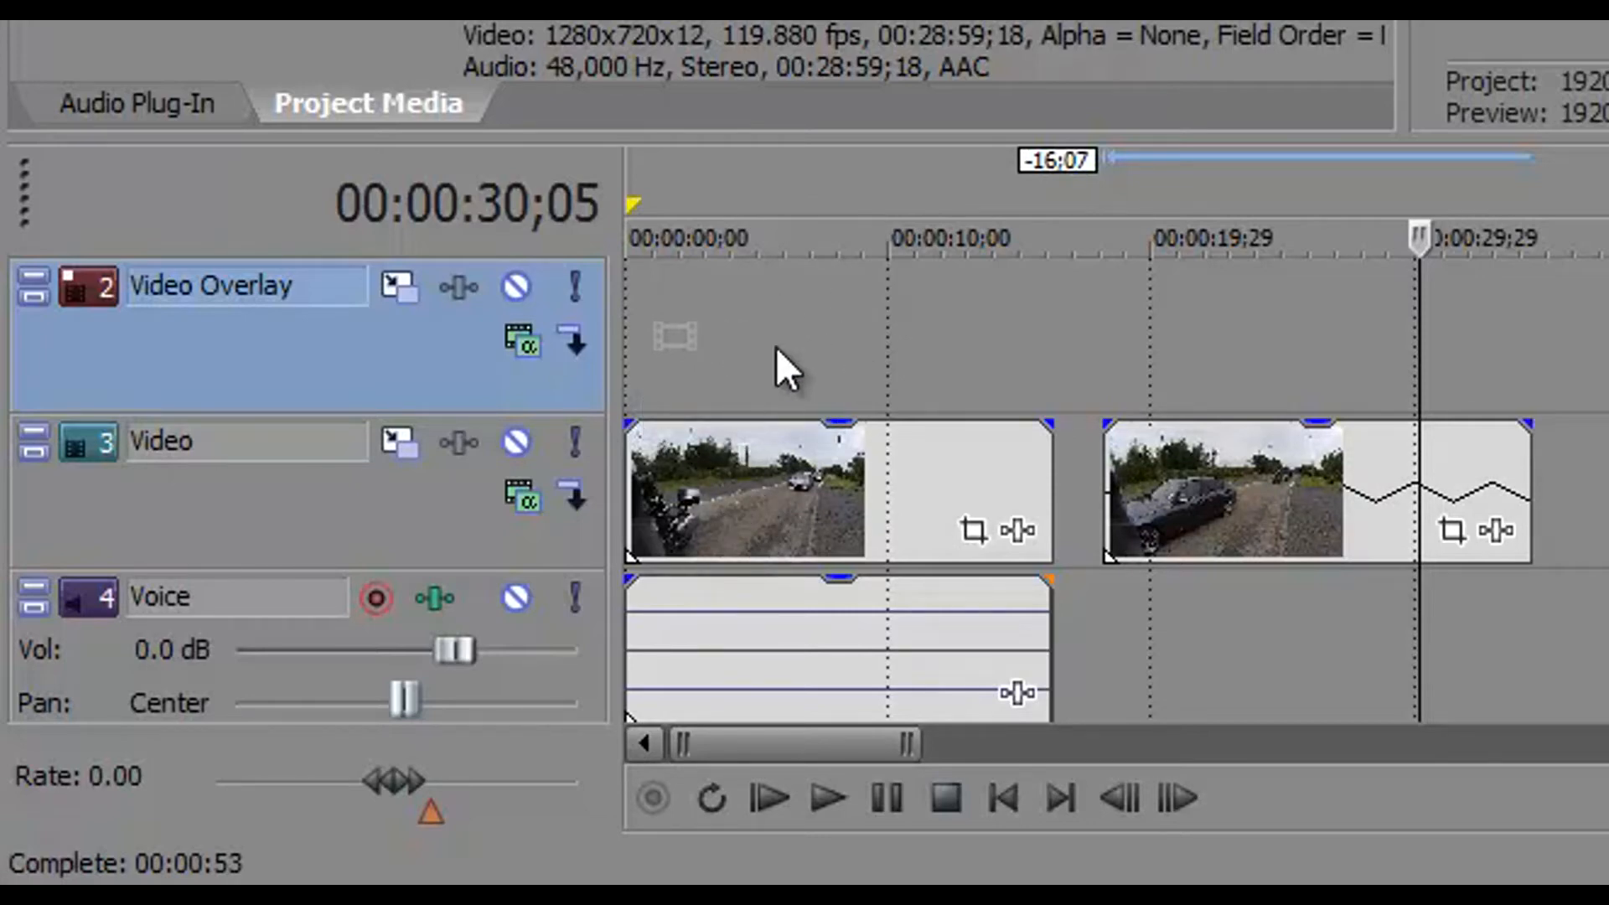
# Step: Move the second video clip onto the Video Overlay track at the timeline start, directly above the first clip
pyautogui.click(802, 323)
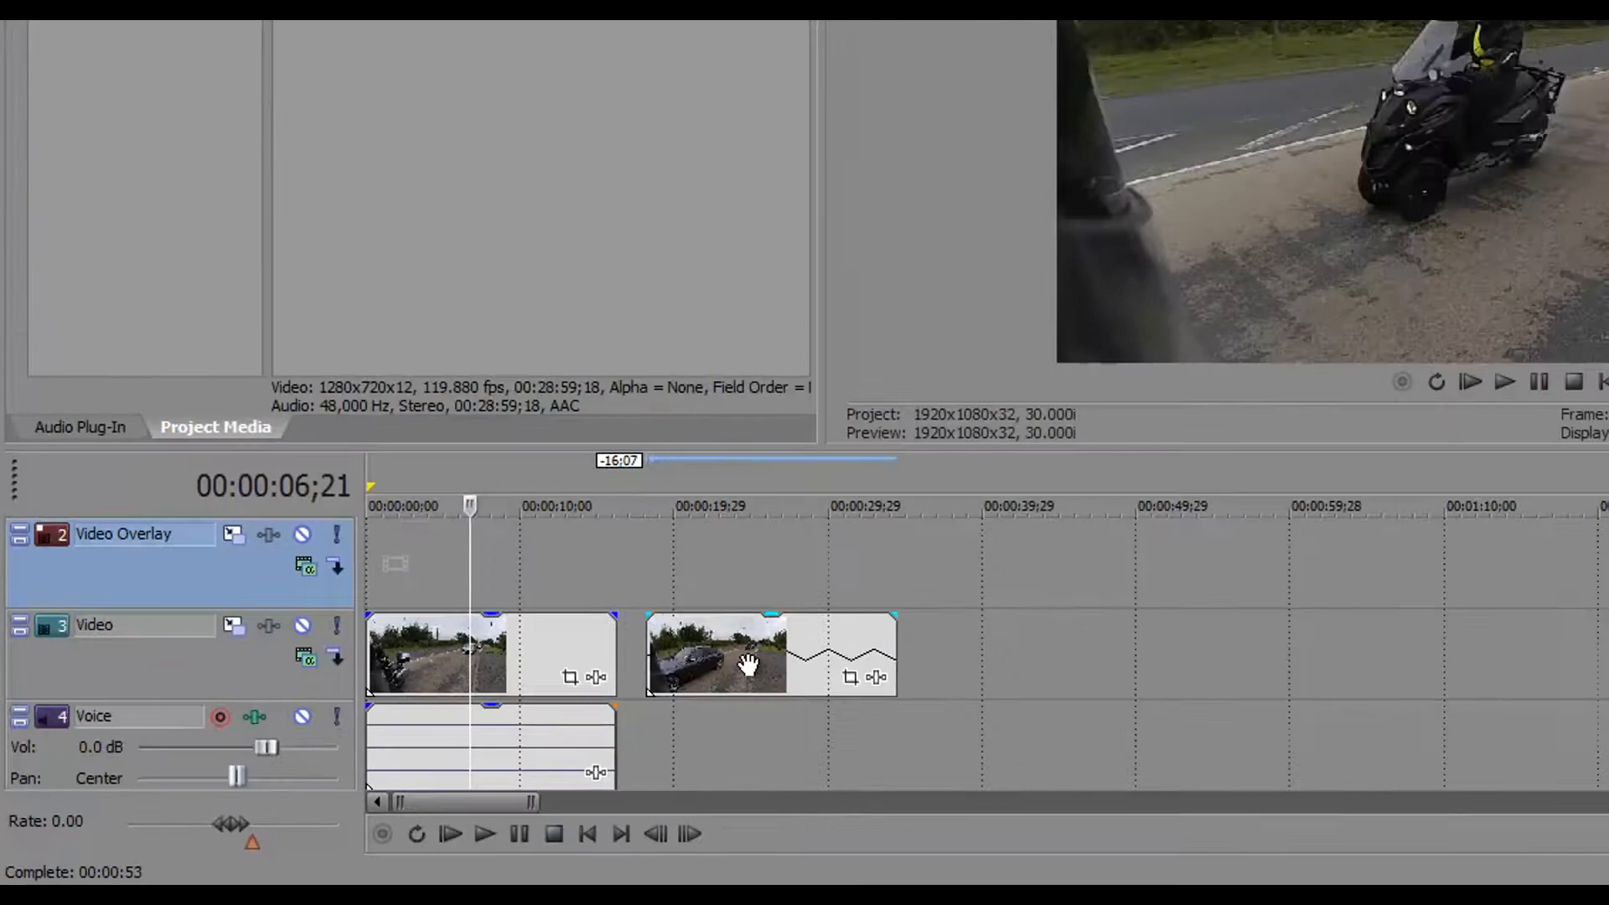
pyautogui.click(1305, 516)
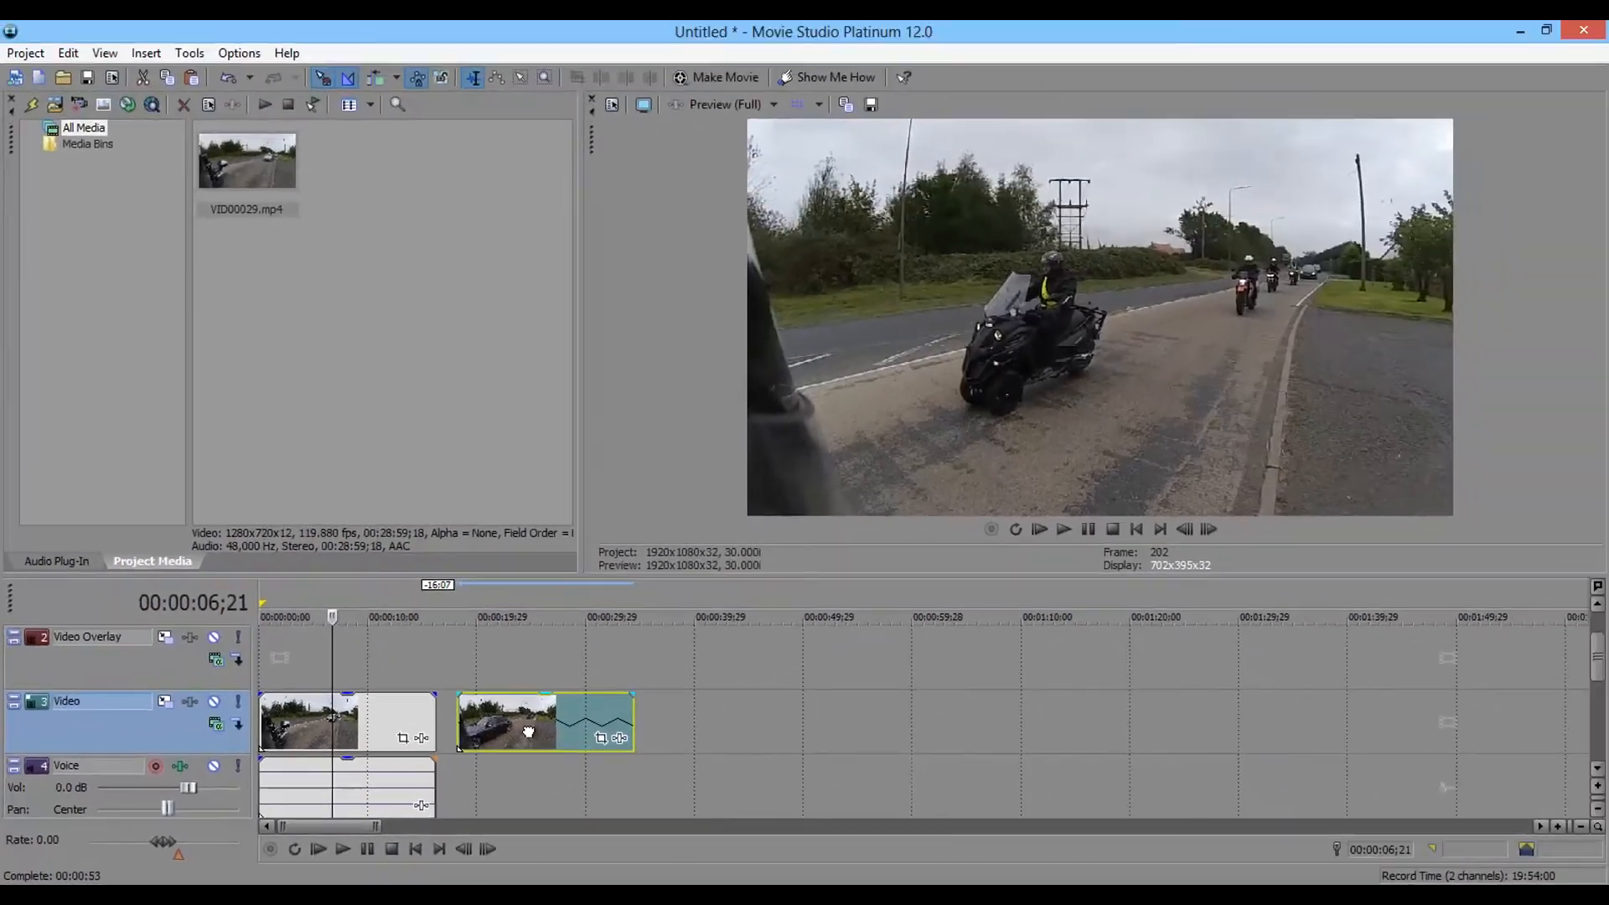
pyautogui.moveTo(527, 731); pyautogui.dragTo(326, 665)
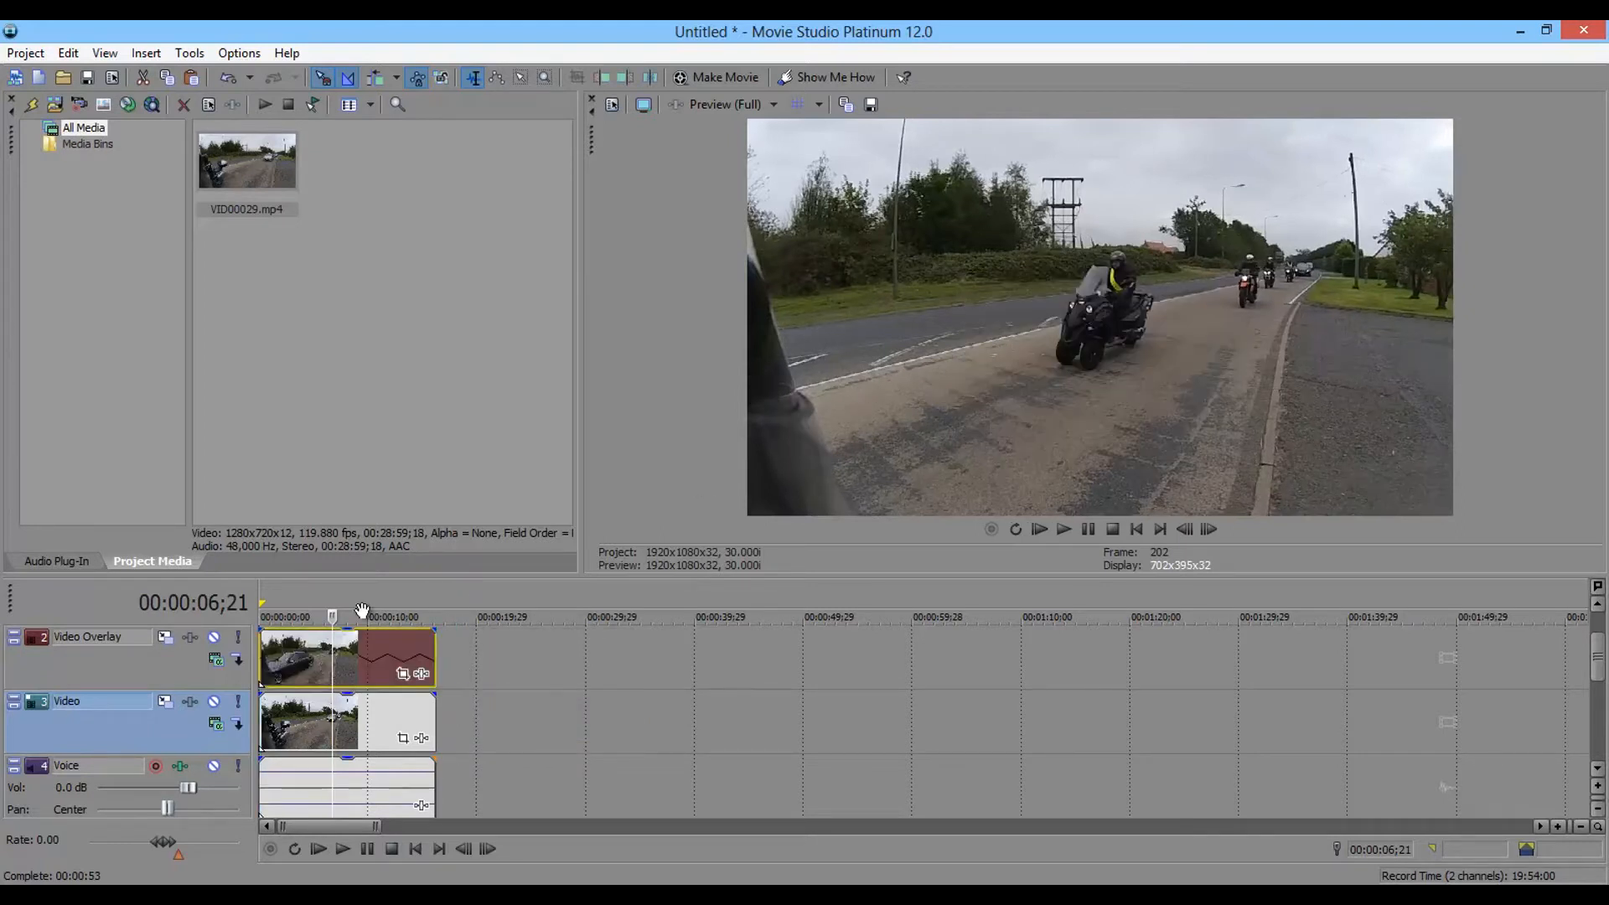
# Step: Play the stacked clips from near the timeline start to check which track shows, and pause
pyautogui.click(270, 659)
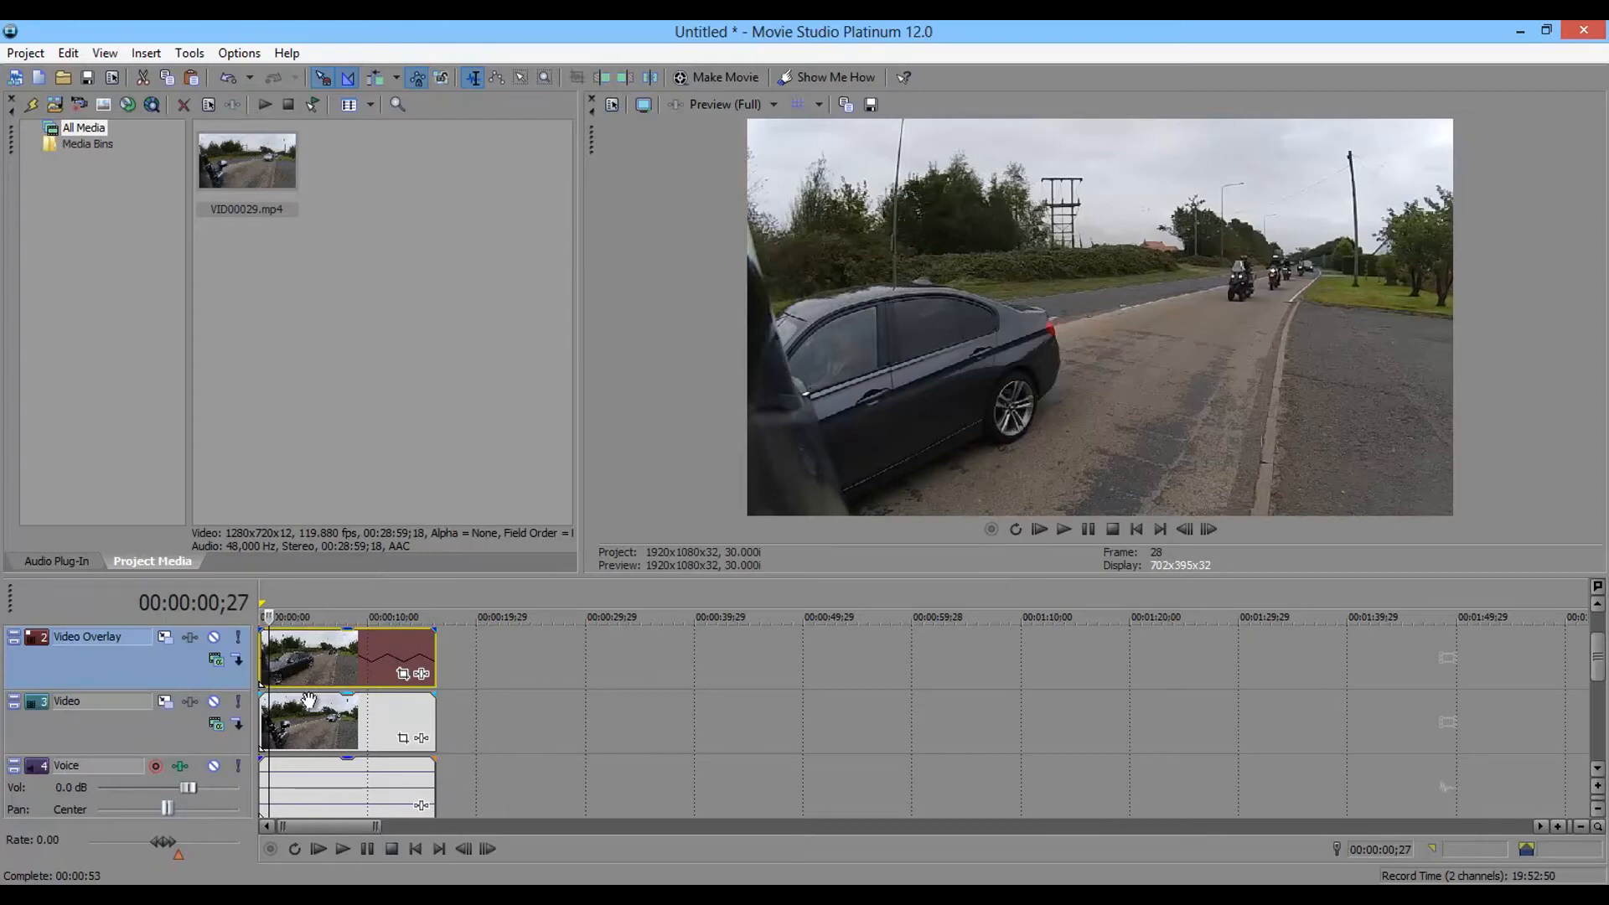
pyautogui.click(1033, 529)
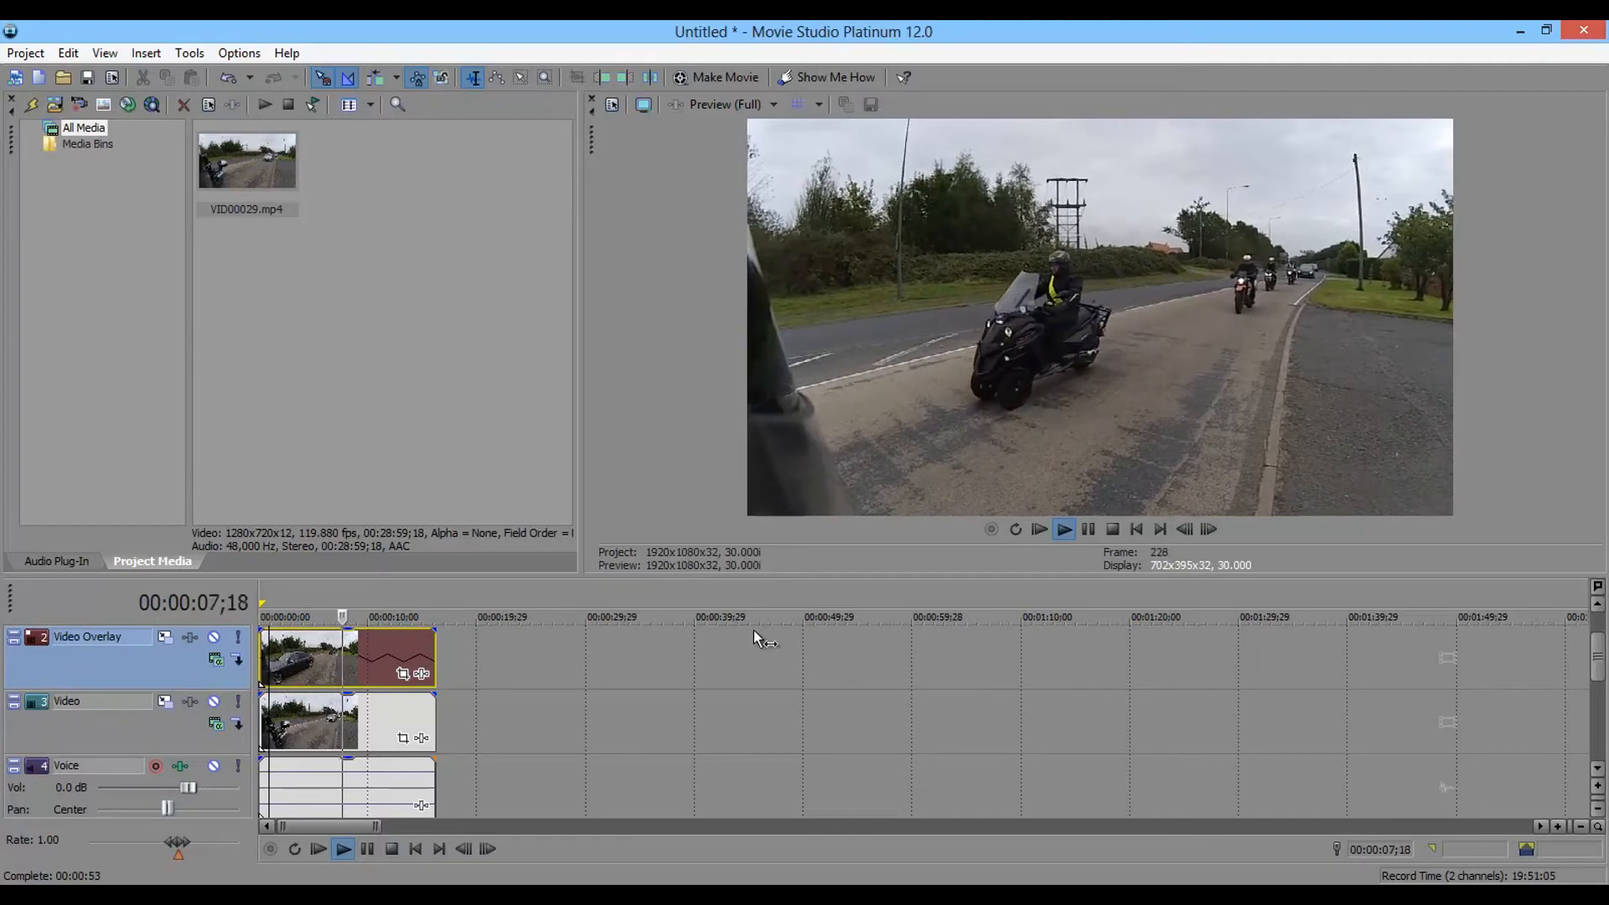
pyautogui.click(1088, 529)
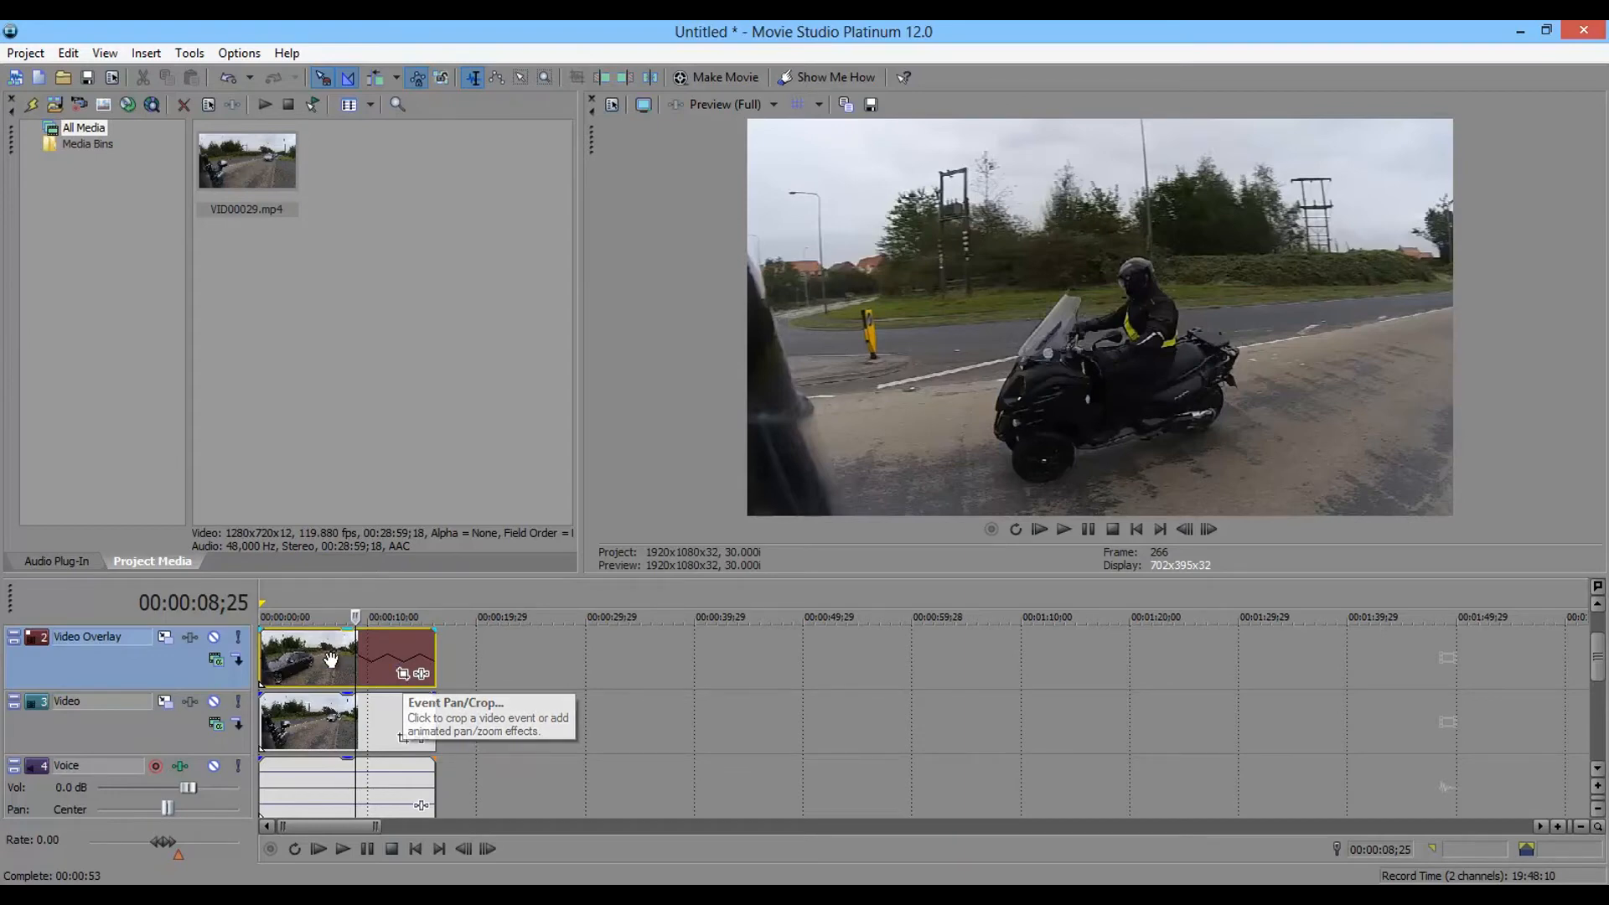
# Step: Use Event Pan/Crop on the Video Overlay clip to shrink it to slightly under half the frame width in the frame's upper-right corner
pyautogui.click(405, 675)
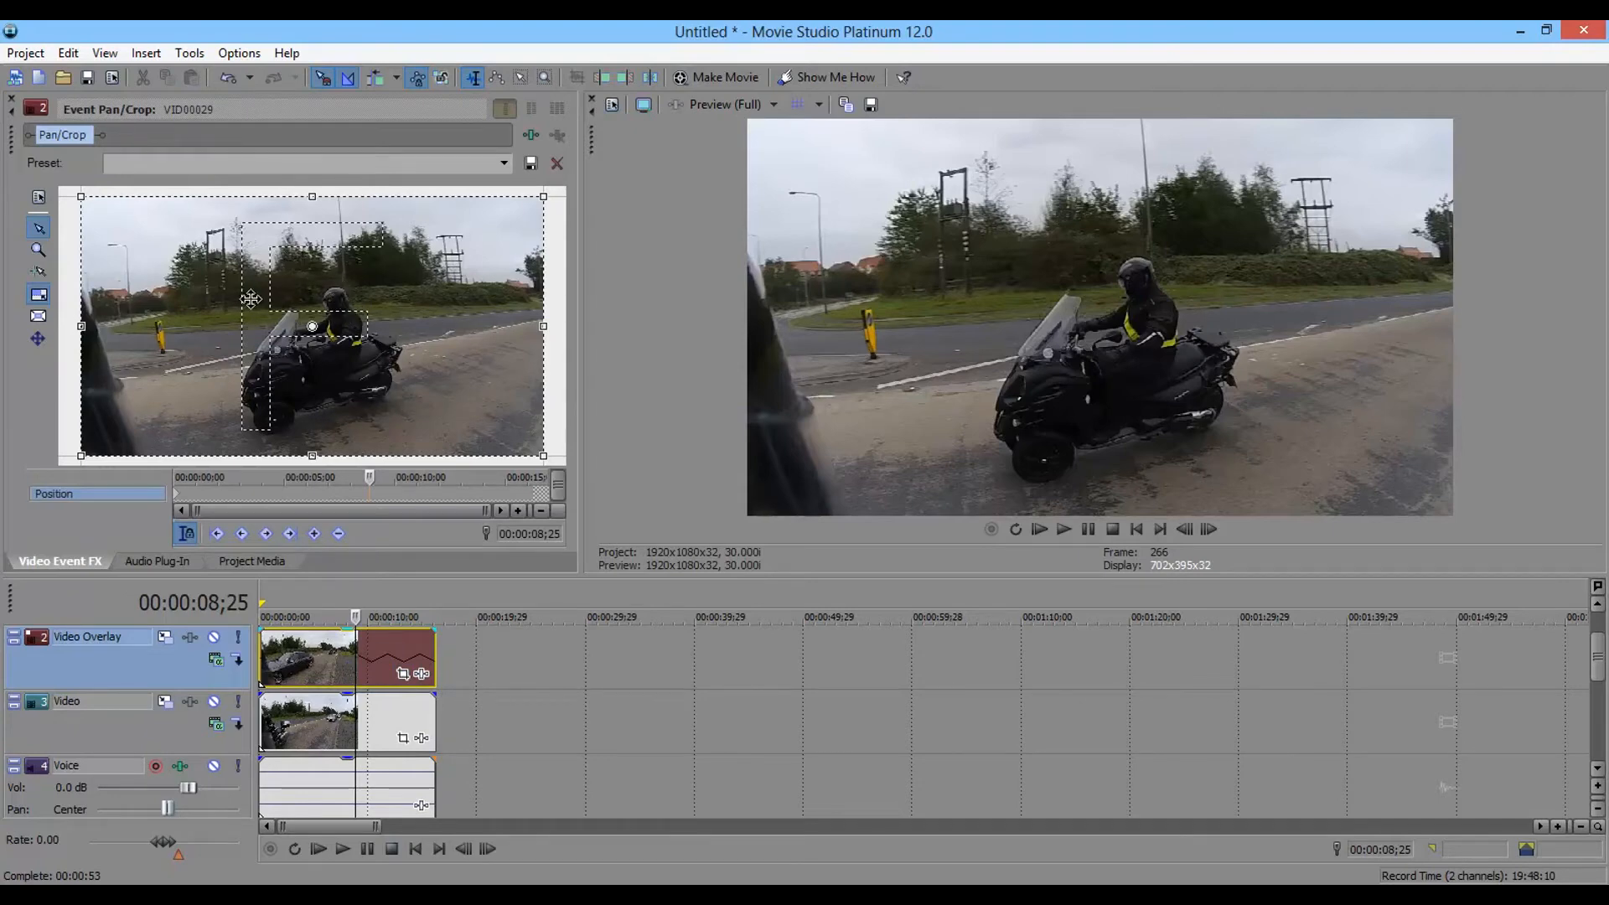
pyautogui.click(39, 250)
pyautogui.rightClick(293, 309)
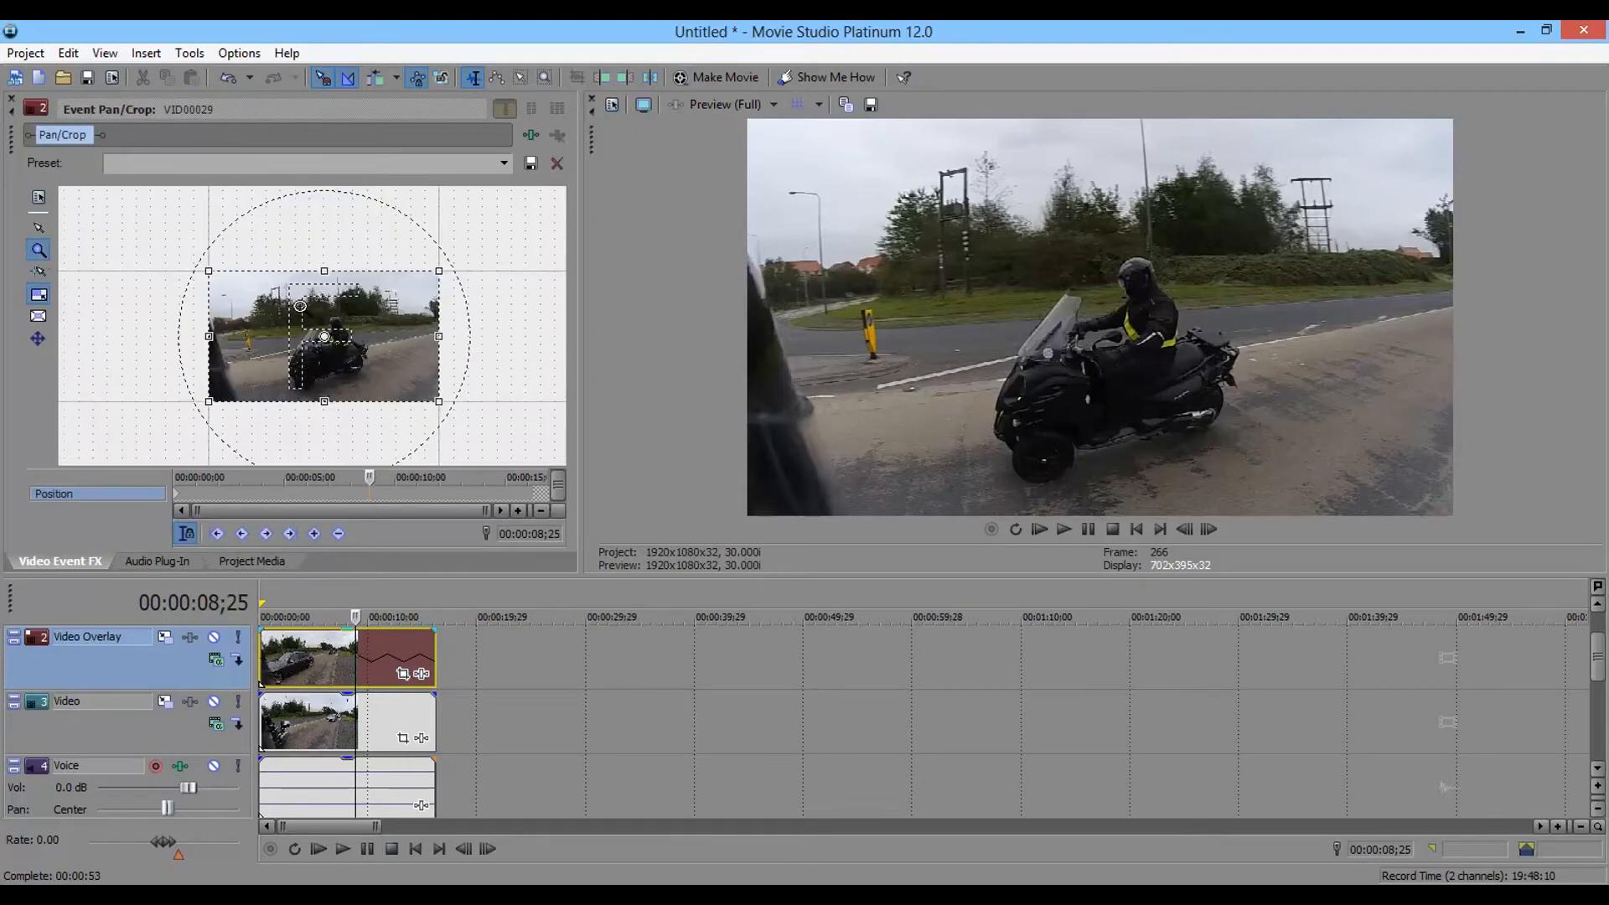
pyautogui.rightClick(327, 312)
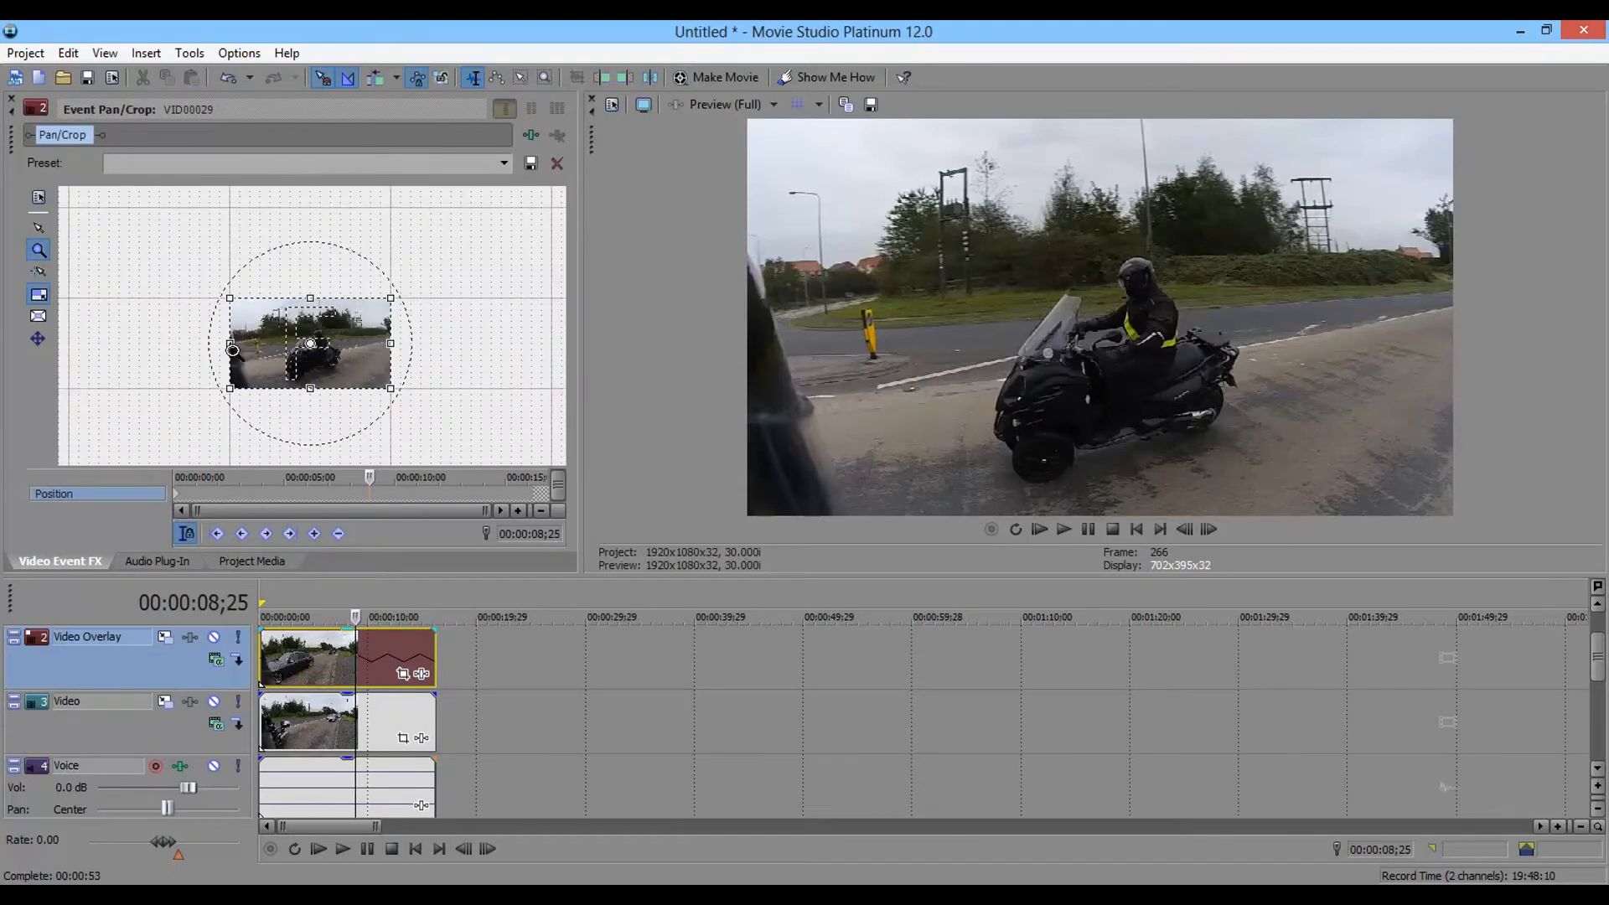
pyautogui.click(38, 227)
pyautogui.moveTo(229, 389); pyautogui.dragTo(2, 484)
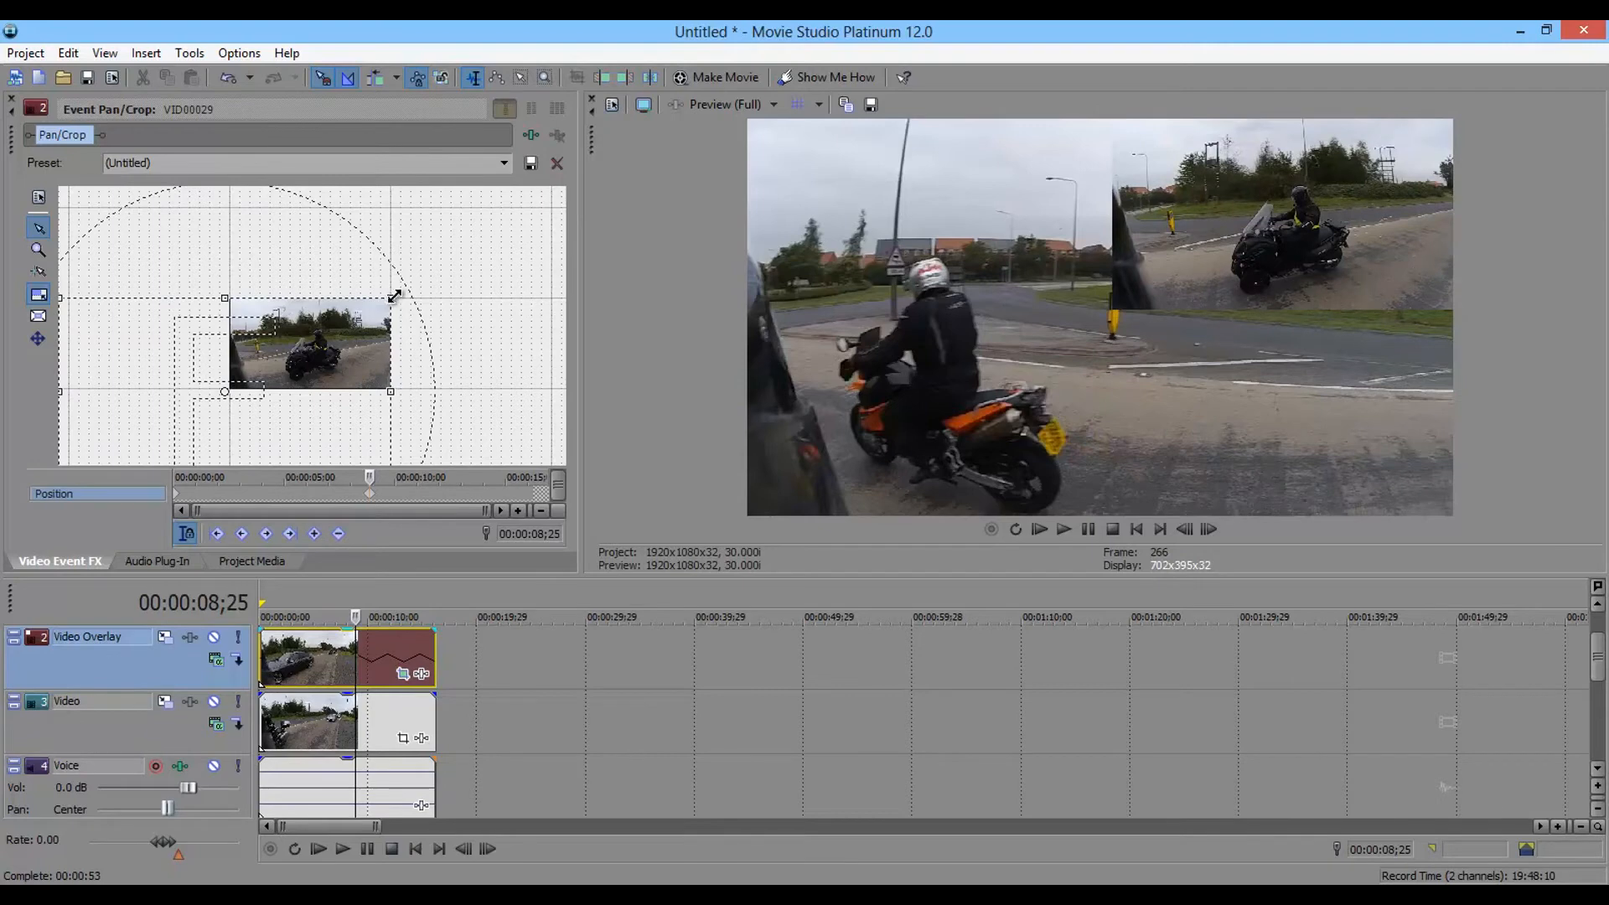
pyautogui.moveTo(394, 296); pyautogui.dragTo(409, 291)
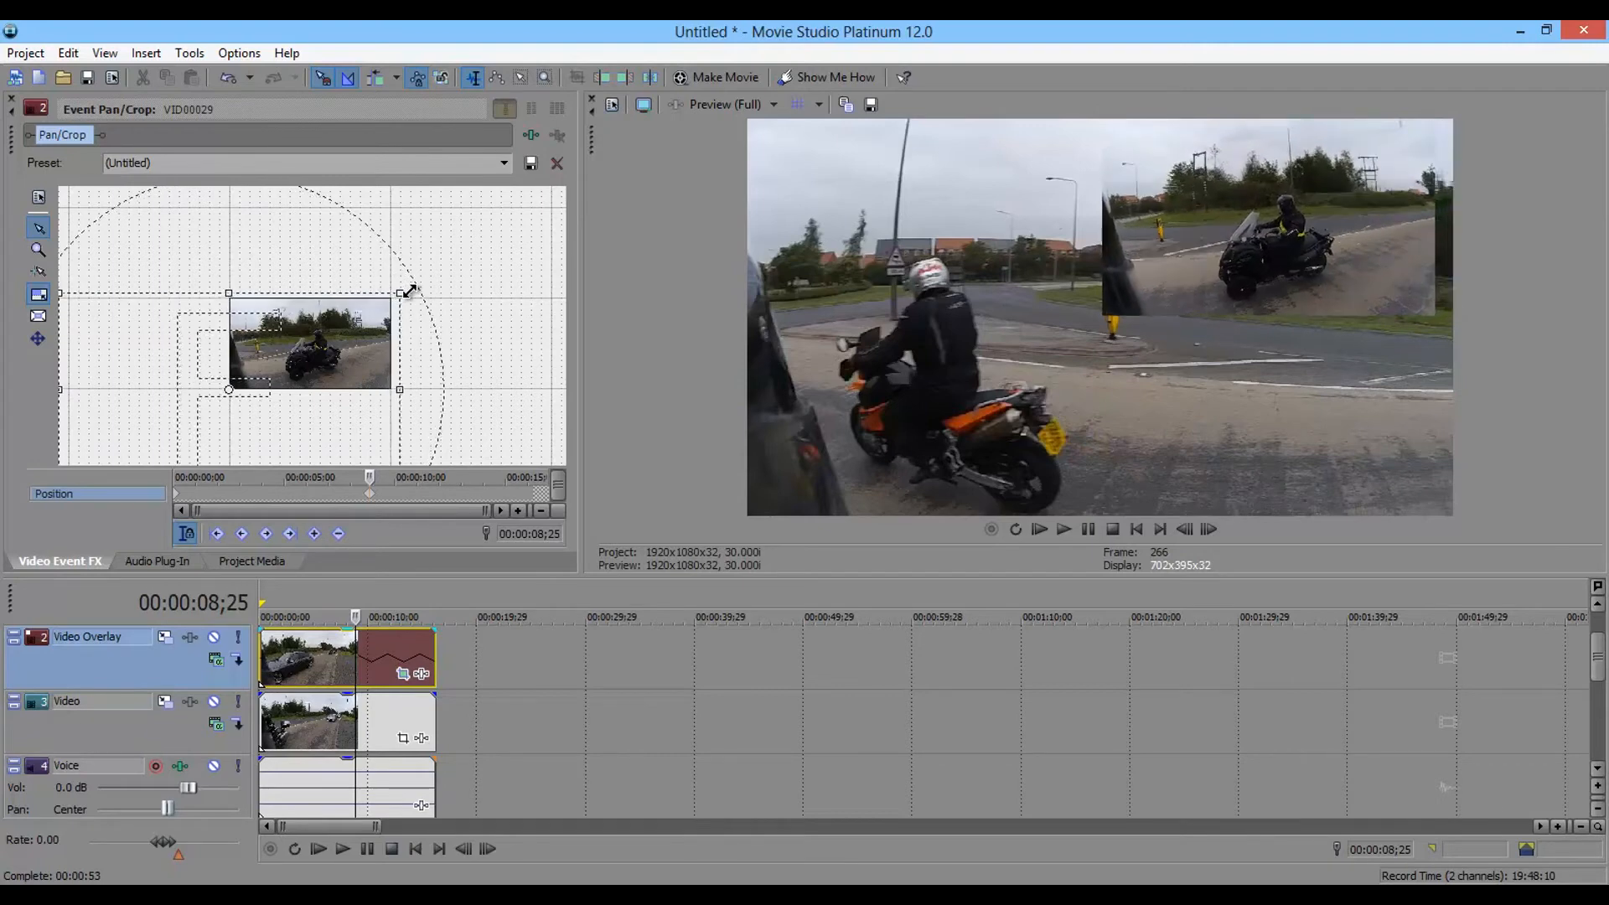
pyautogui.moveTo(314, 428); pyautogui.dragTo(312, 425)
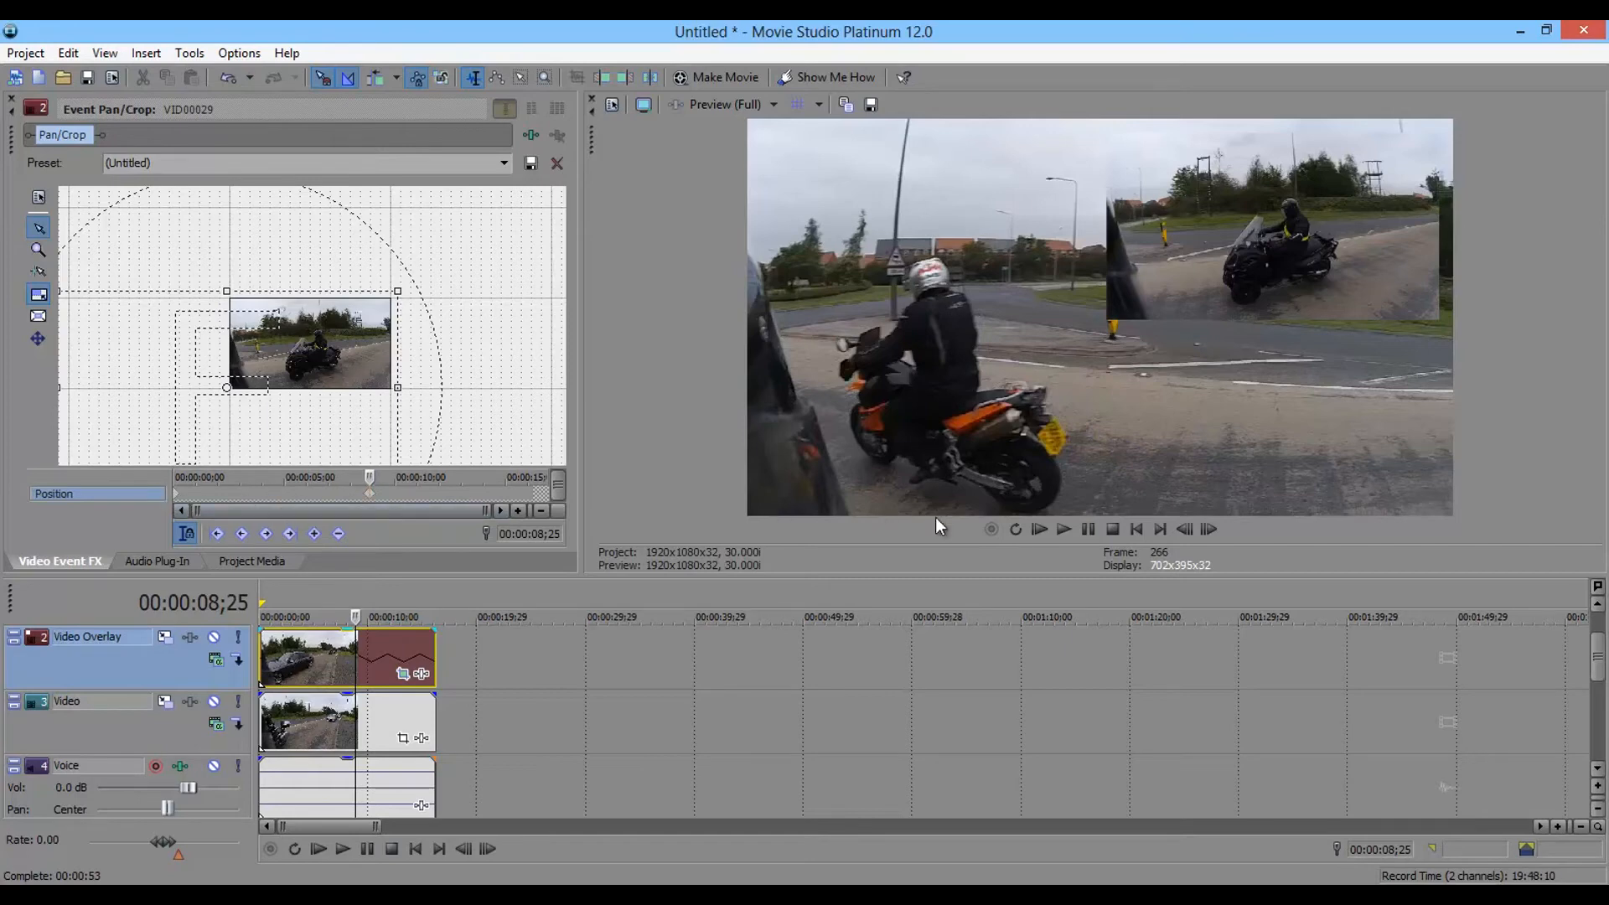
# Step: Remove the overlay's initial full-frame position keyframe so the reduced framing applies from the clip's start, and preview the composite
pyautogui.click(1036, 529)
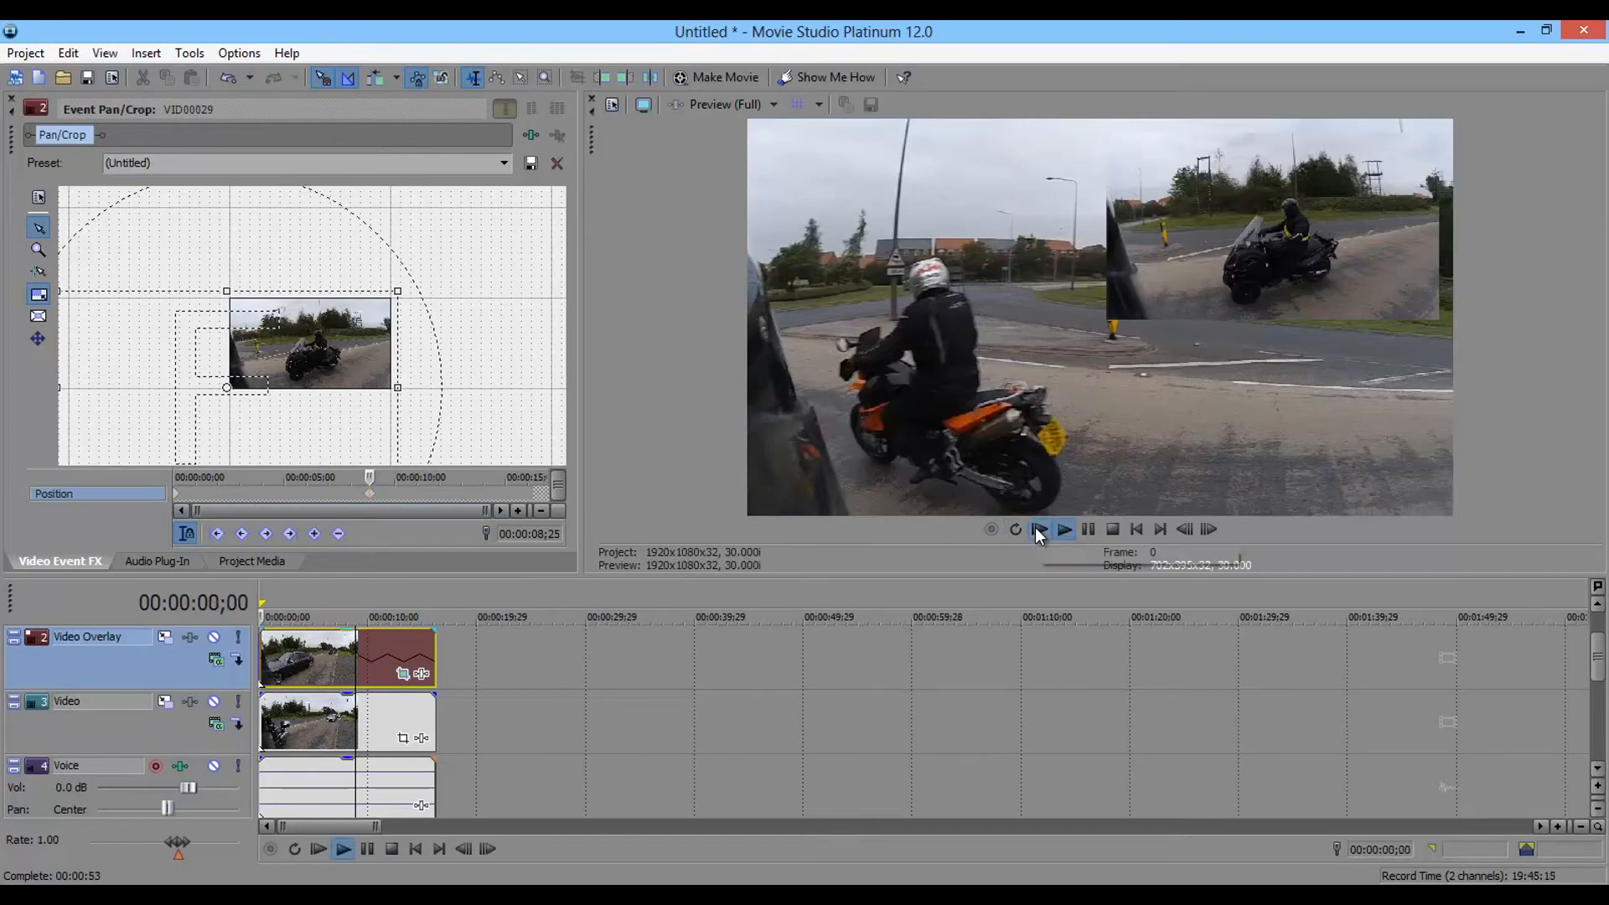
pyautogui.click(1088, 529)
pyautogui.click(180, 500)
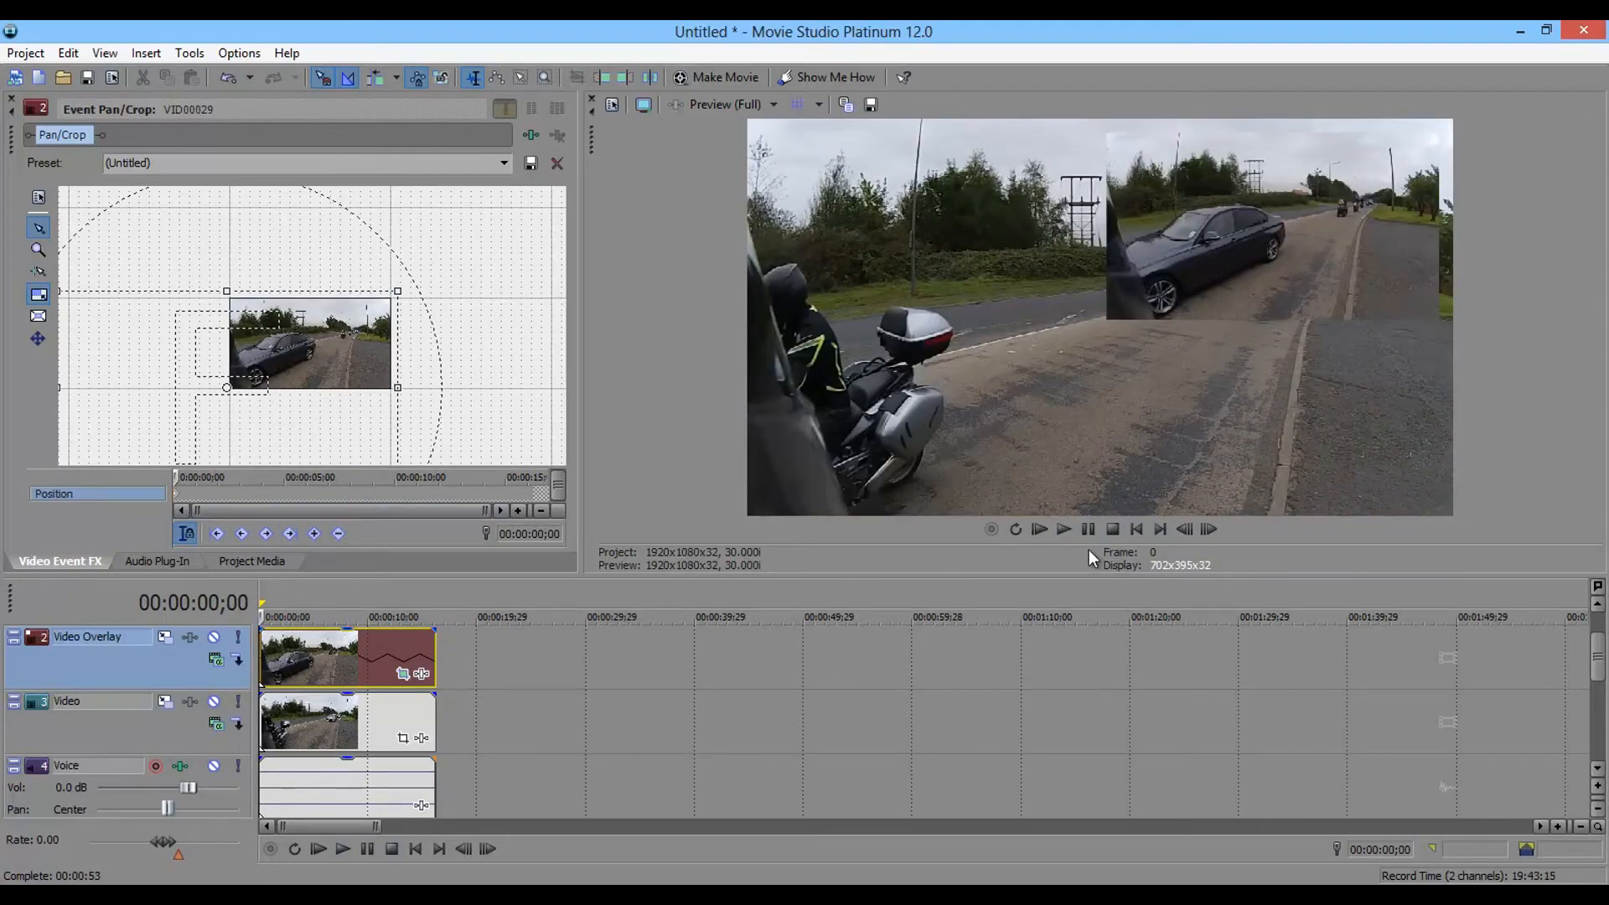
pyautogui.click(1044, 530)
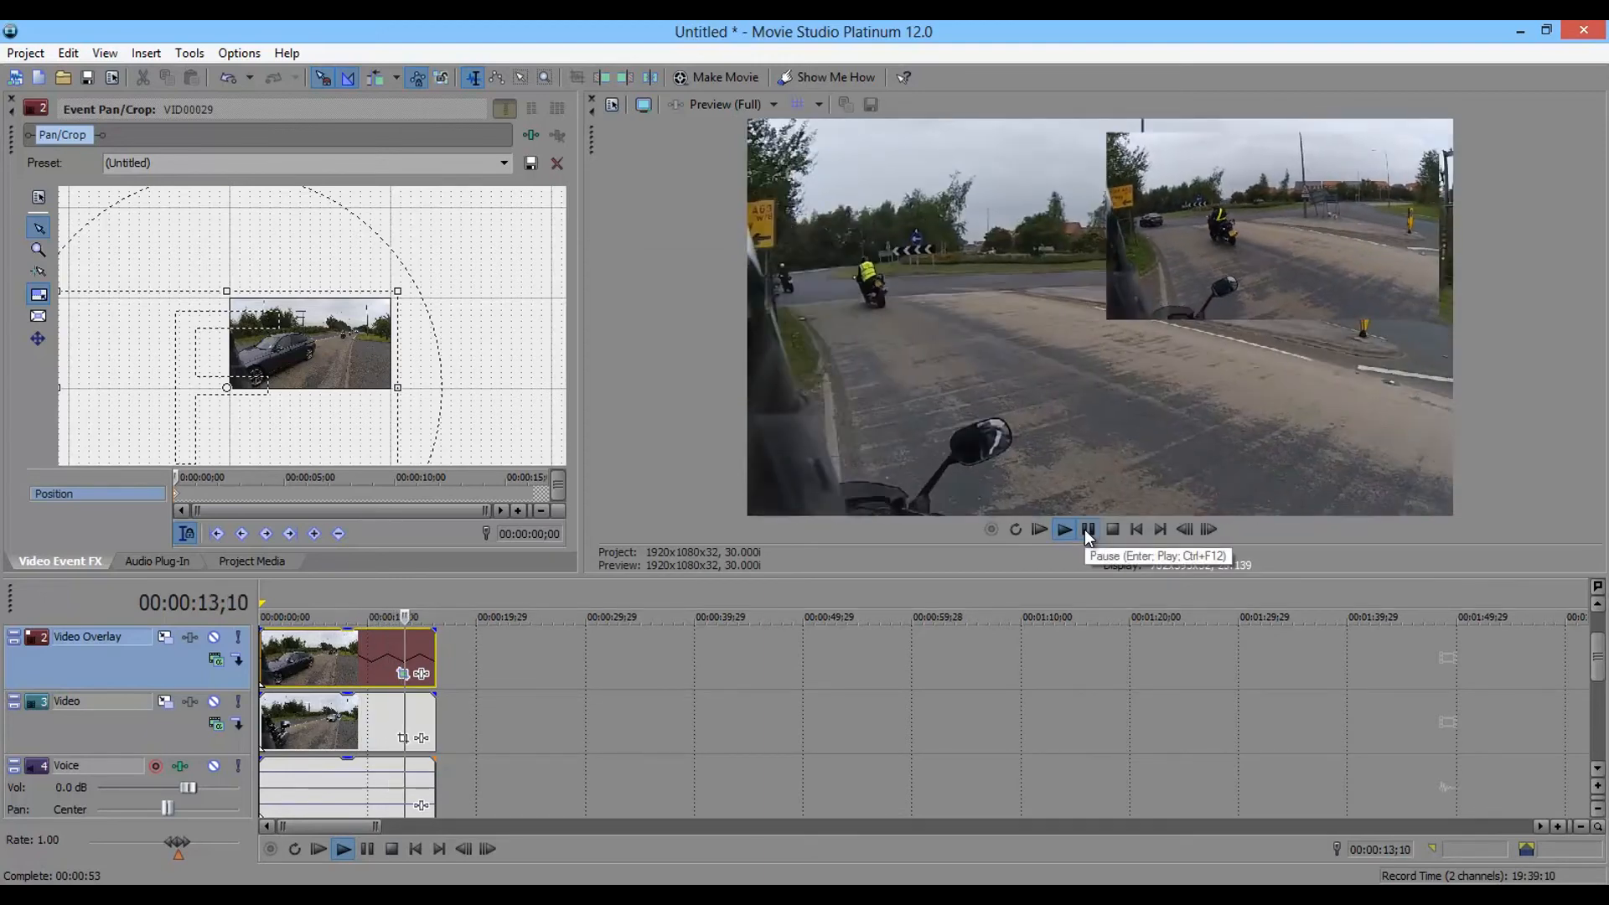
pyautogui.click(1087, 529)
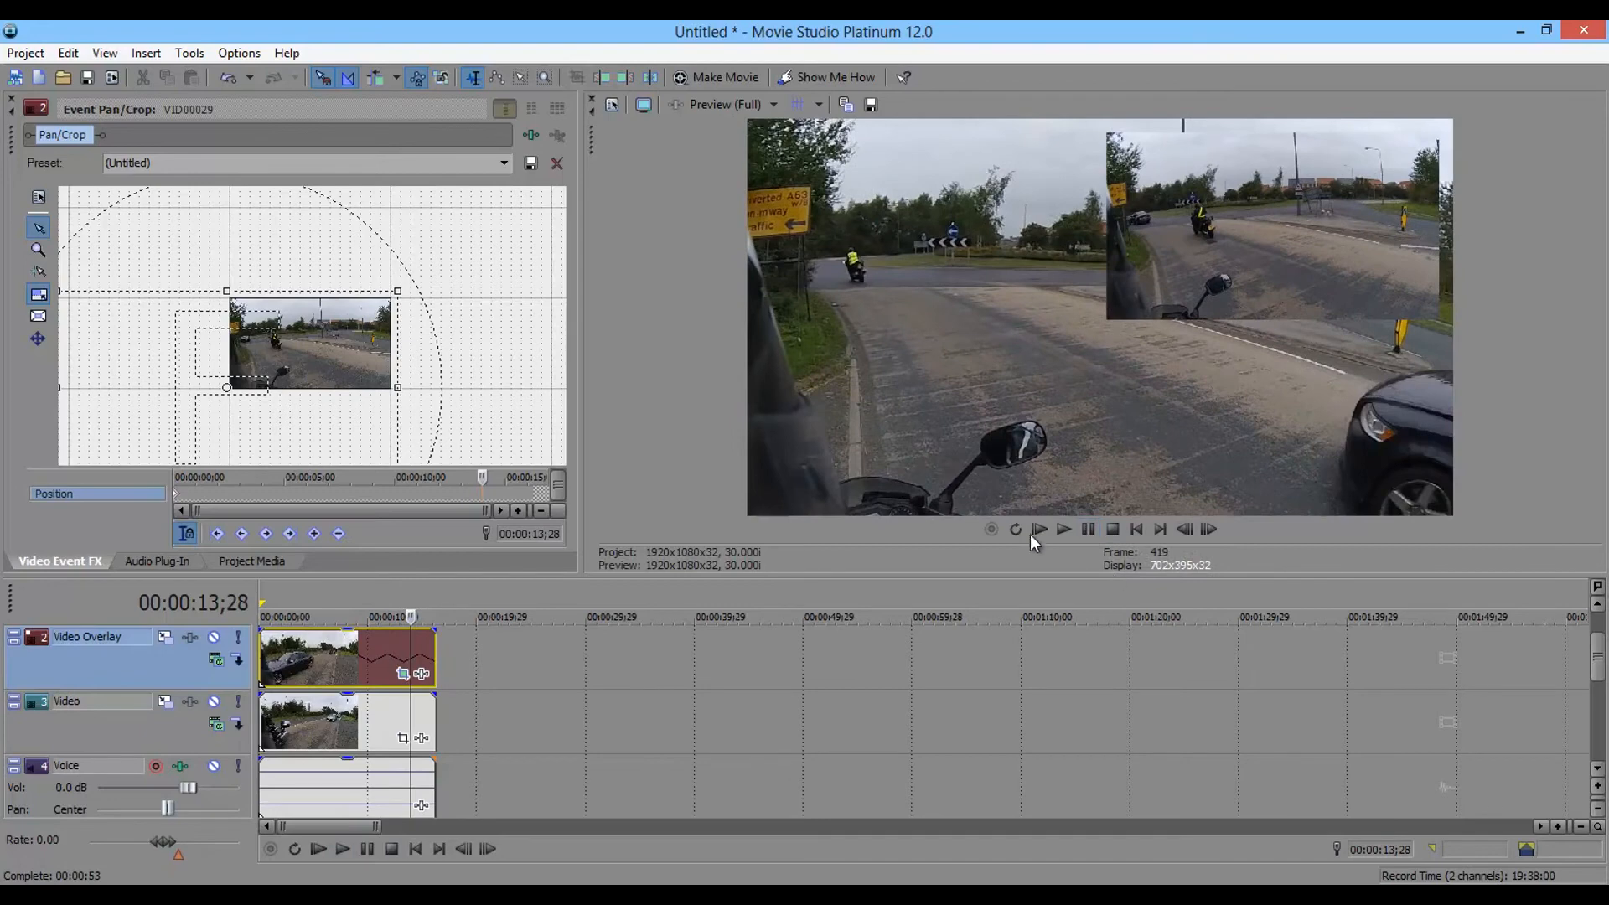
# Step: Reposition the overlay picture in the frame's lower-left corner from the clip's start onward, and play the composite to check it
pyautogui.moveTo(253, 436); pyautogui.dragTo(419, 346)
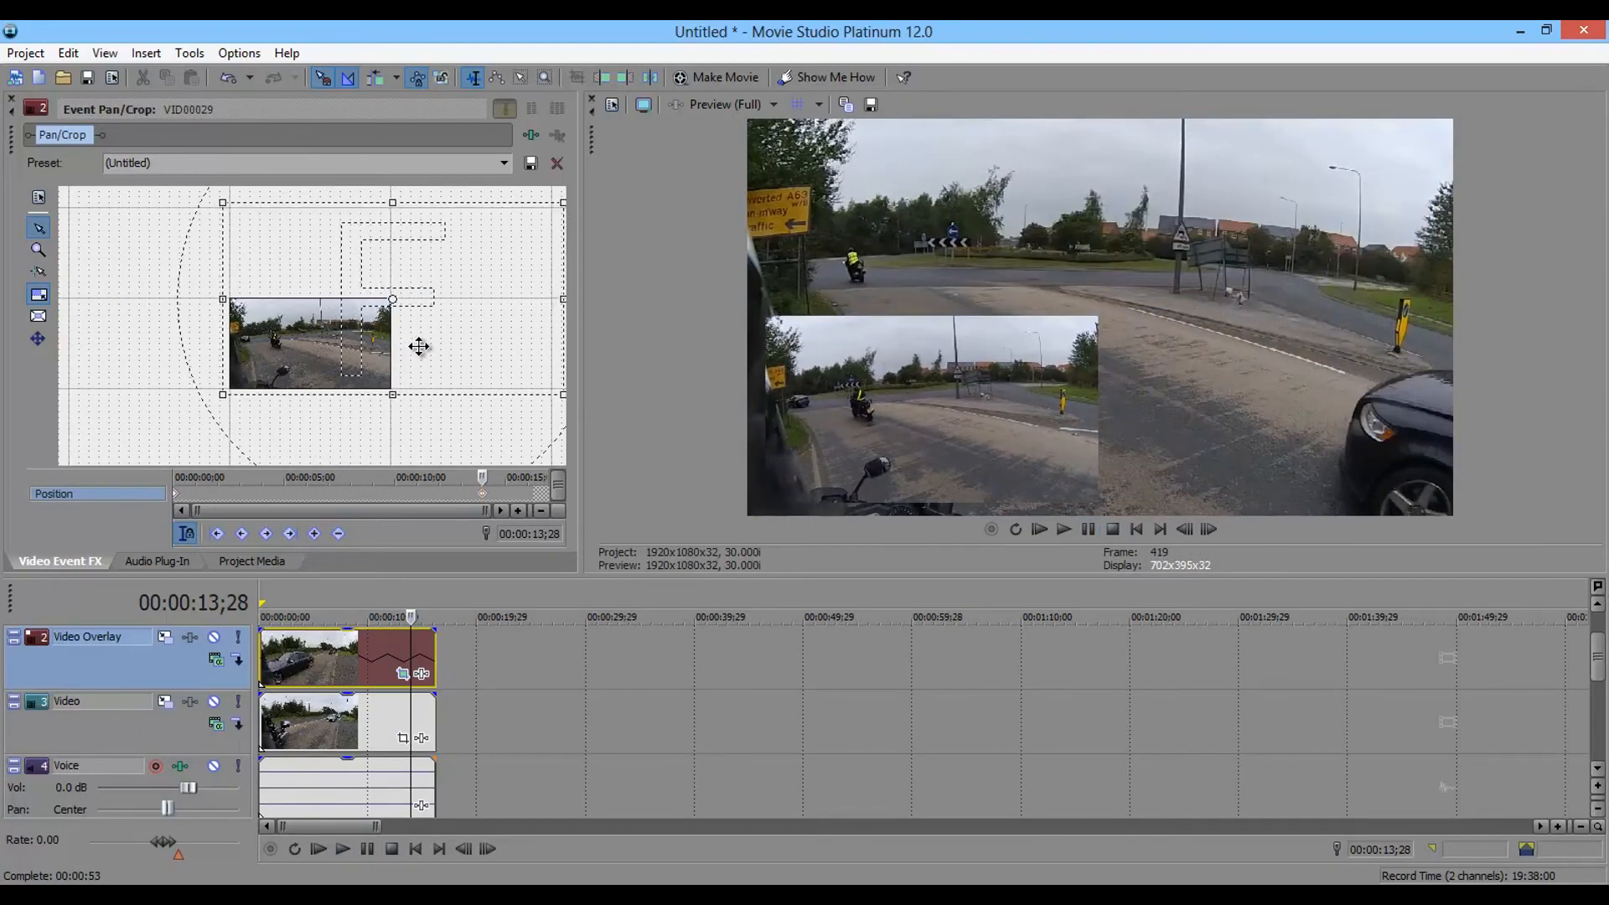
pyautogui.click(176, 495)
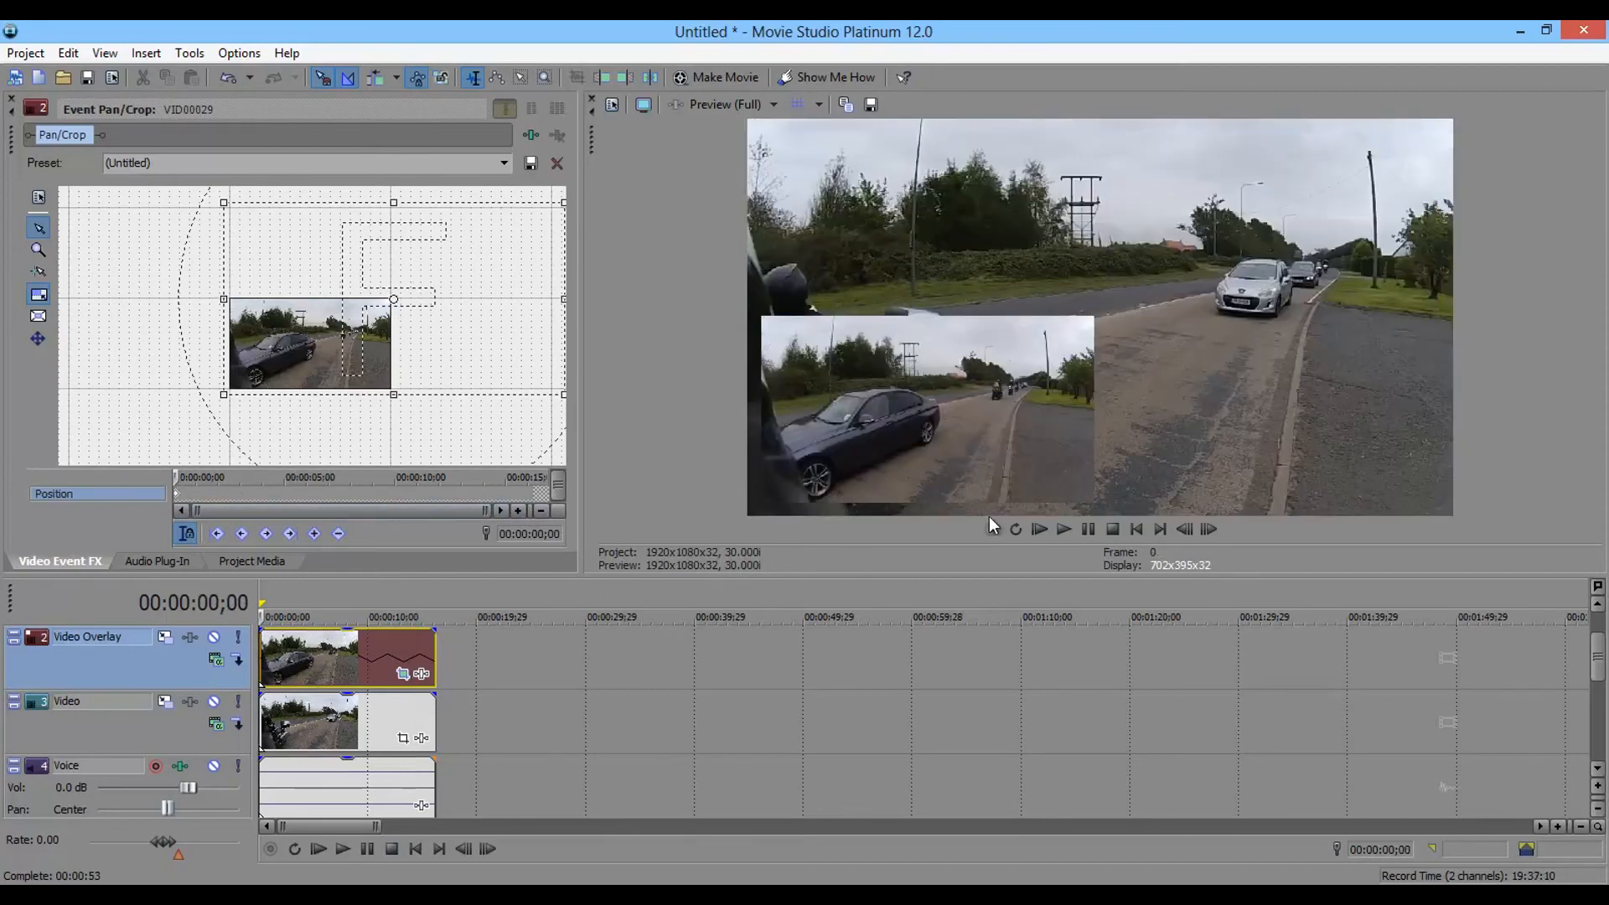
pyautogui.click(1038, 528)
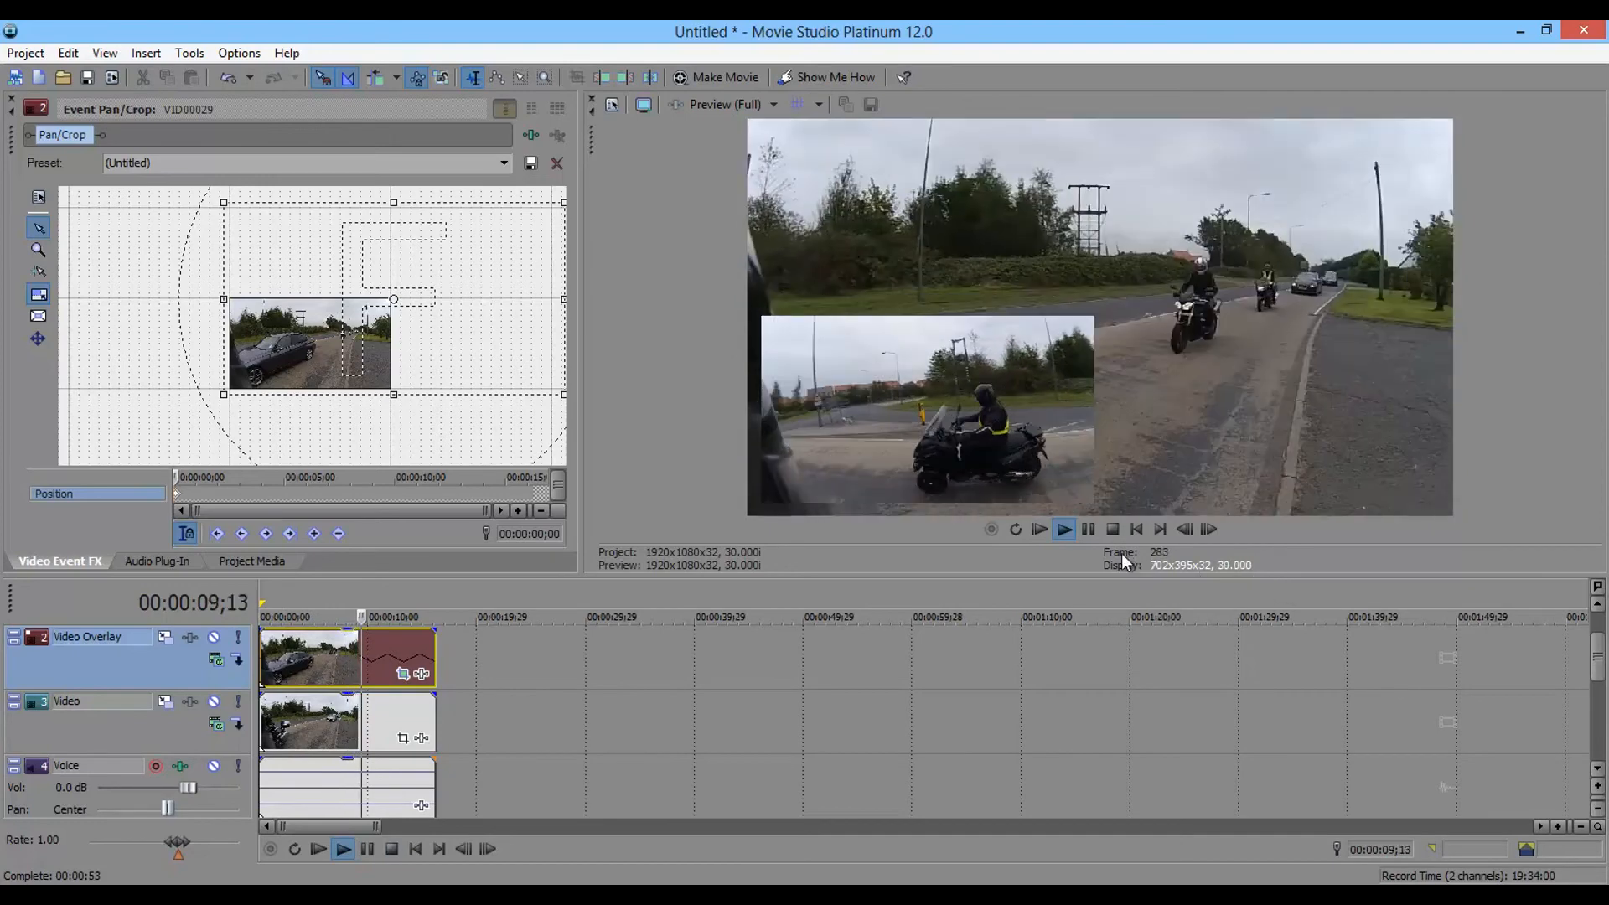
pyautogui.click(1087, 531)
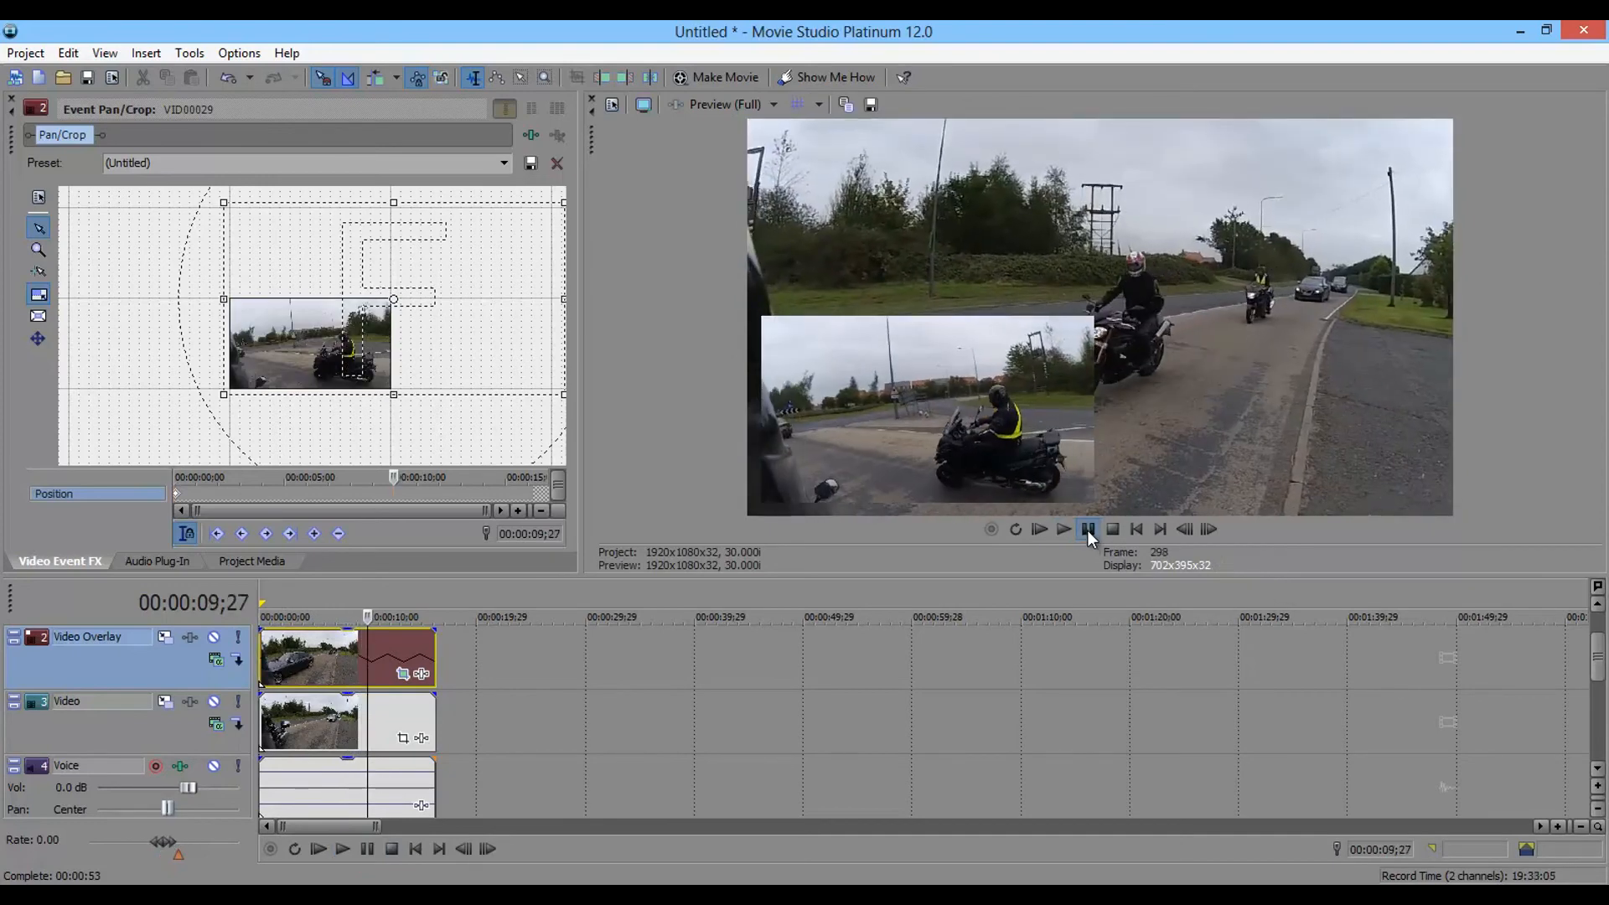
pyautogui.click(1062, 530)
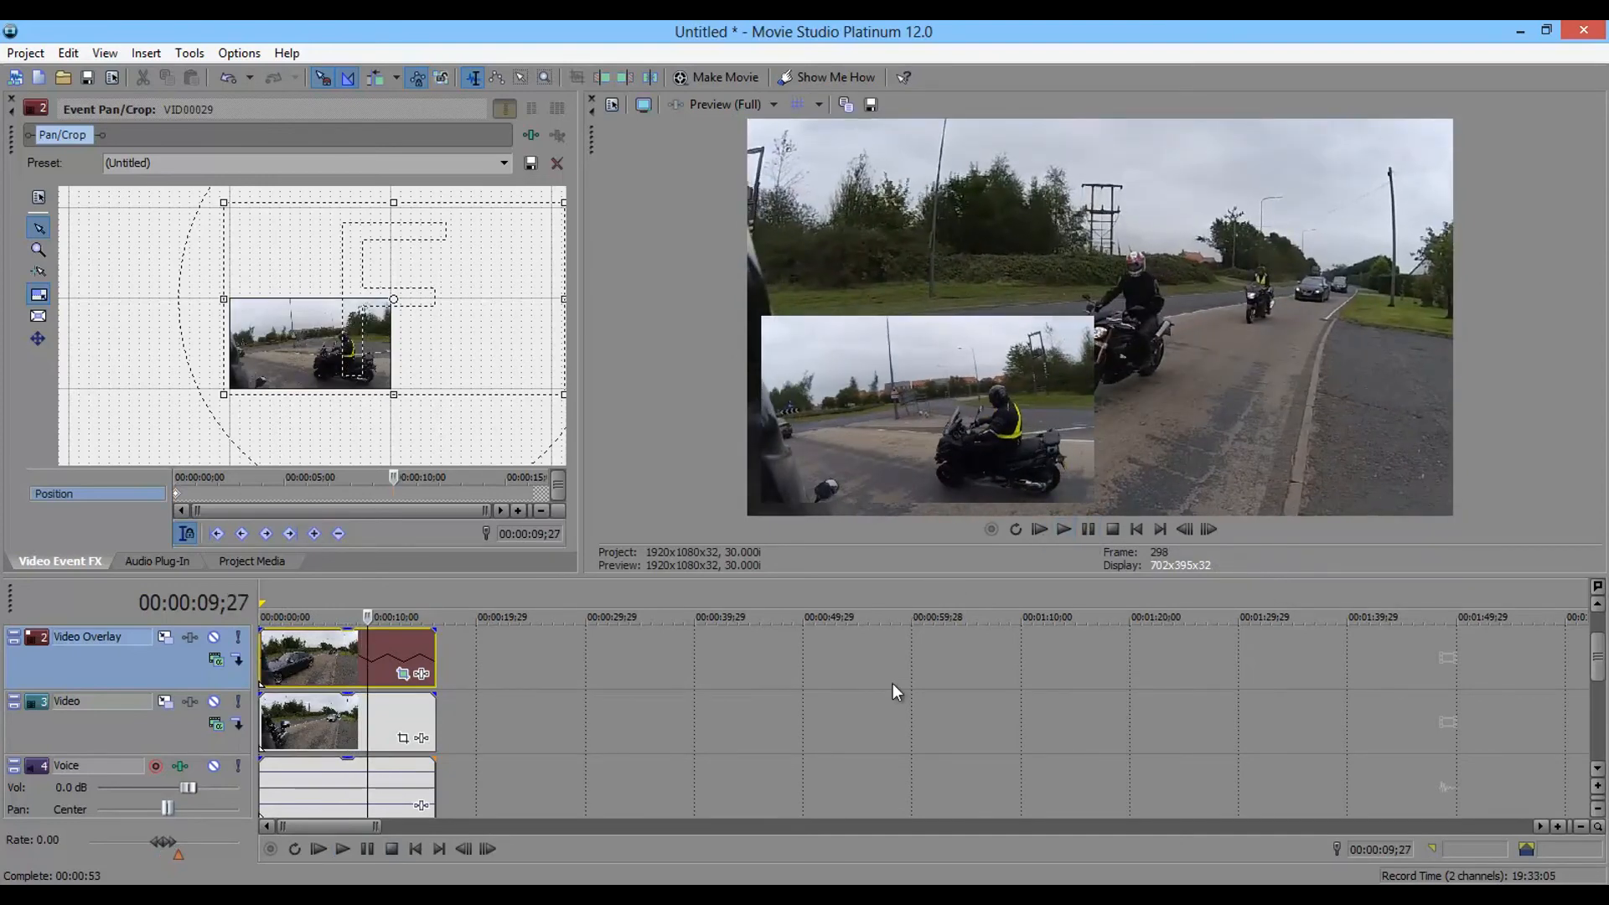